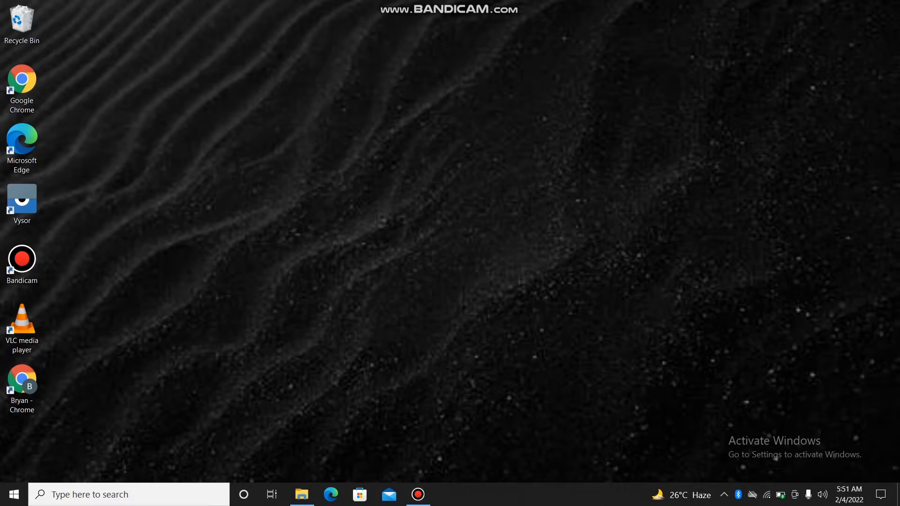
Step: Launch Chrome, search 'admob', and start the sign-up from 'How to Sign Up & Get Started'
double_click(22, 384)
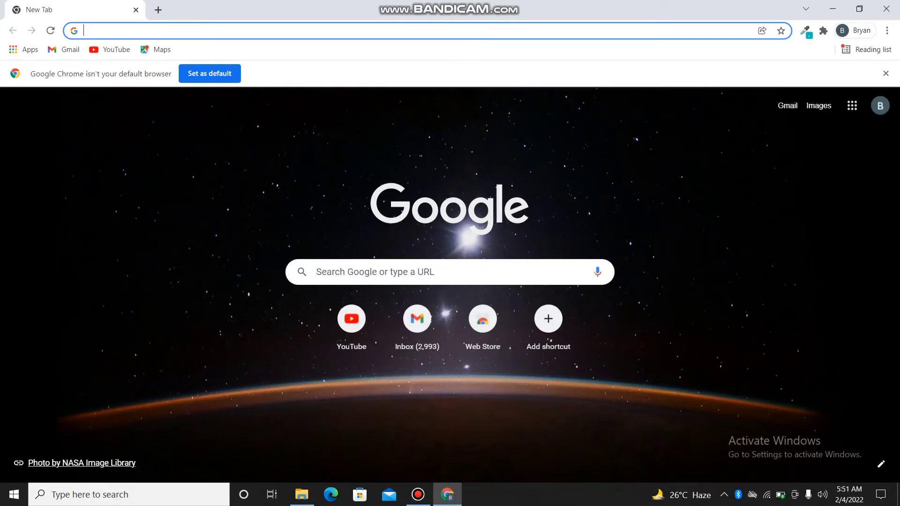
key(Down)
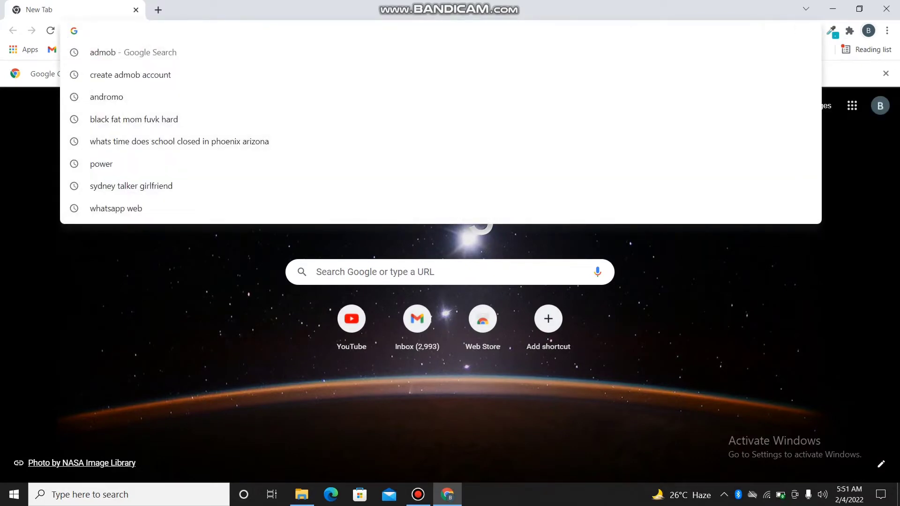
key(Down)
key(Return)
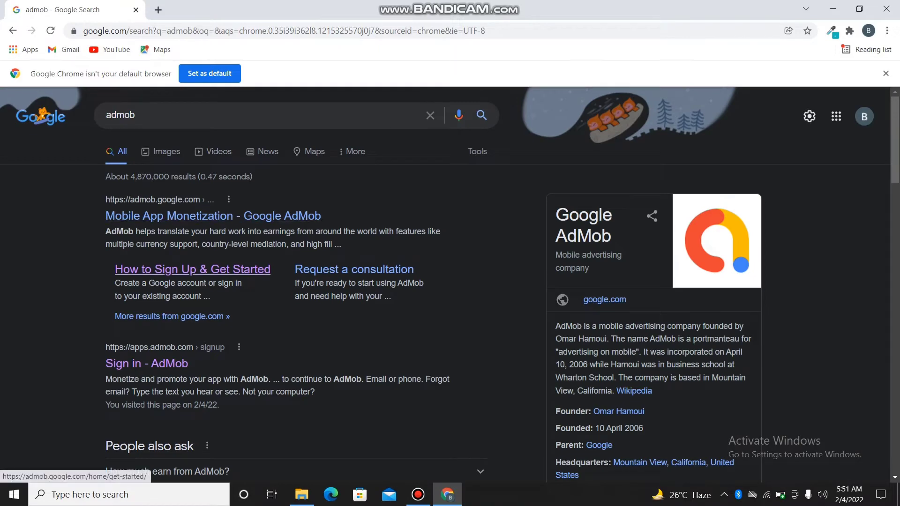
click(193, 269)
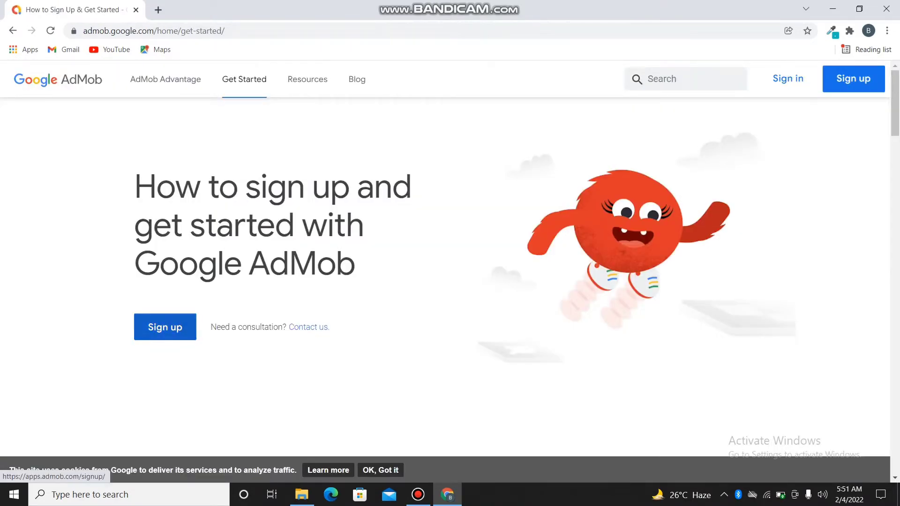
click(165, 327)
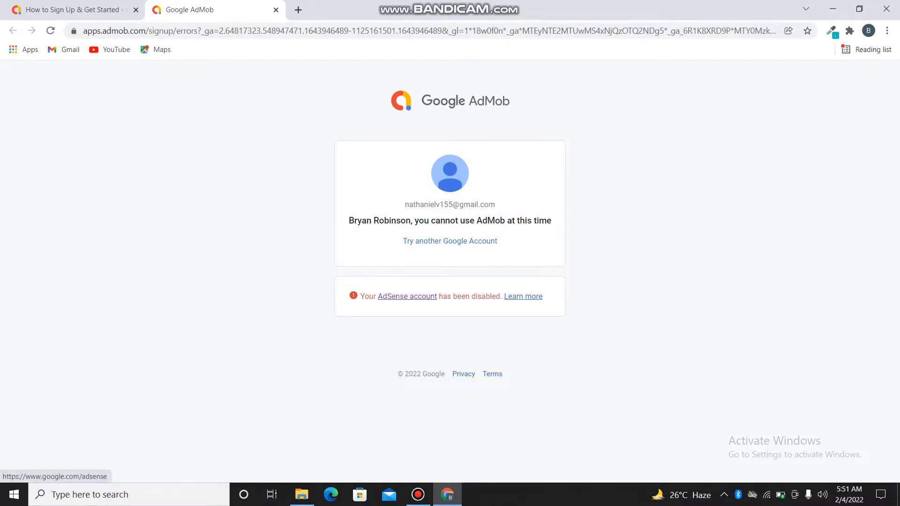
Step: Follow the 'AdSense account' link in the red AdMob error box
click(406, 296)
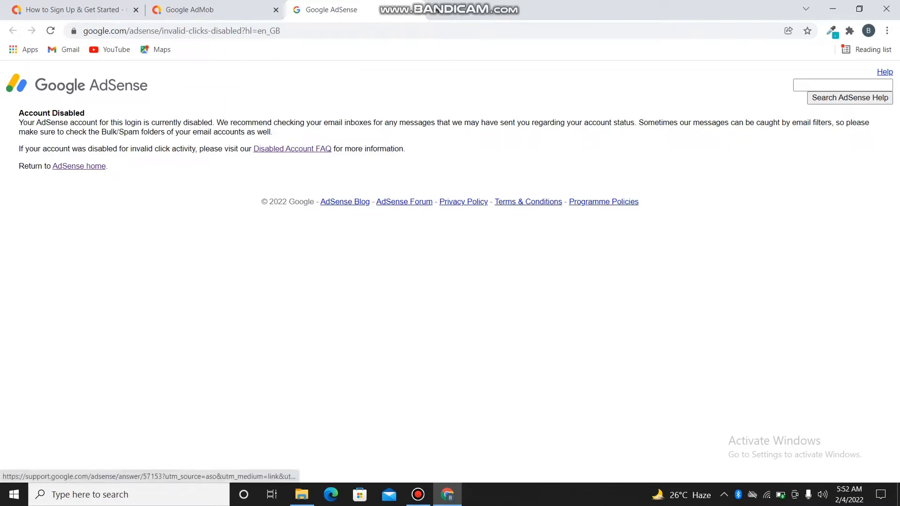
Step: Follow the 'Disabled Account FAQ' link on the Account Disabled page
click(292, 149)
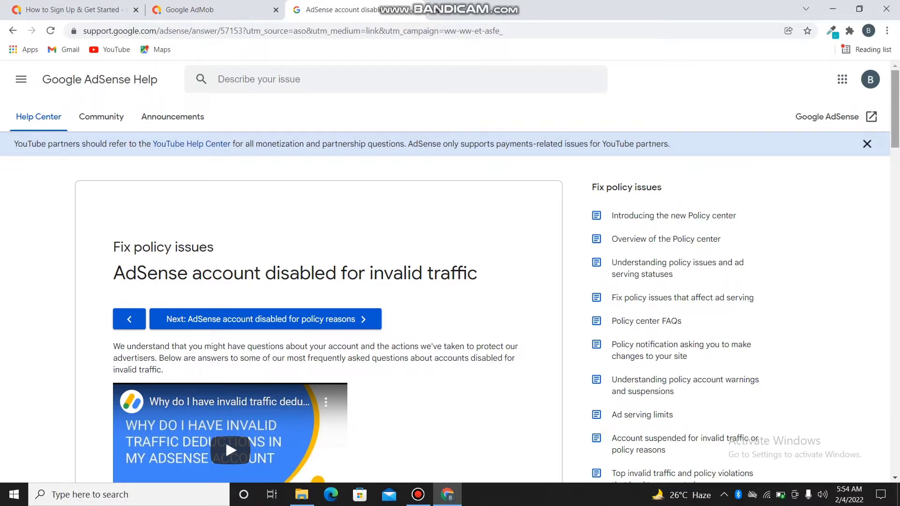
Step: Scroll the invalid traffic article down to the 'Can my account be reinstated' section
scroll(450, 276, down, 2)
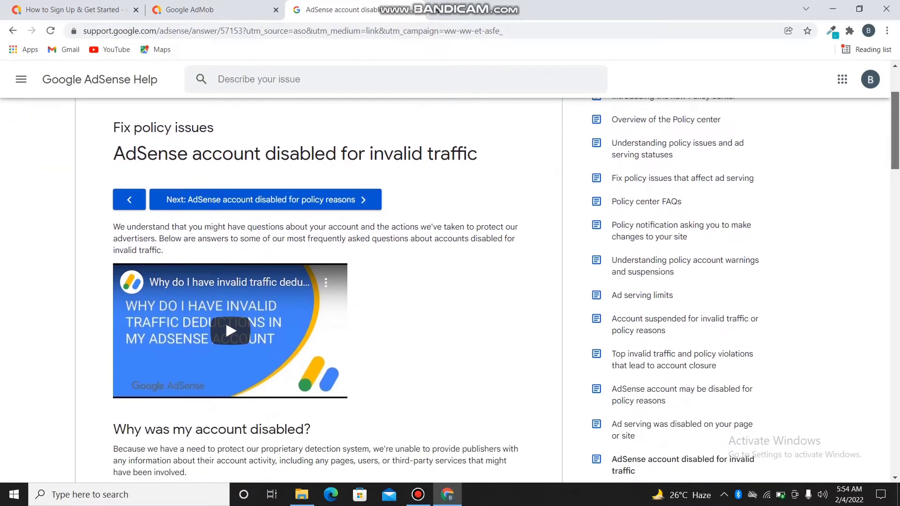
scroll(224, 336, up, 1)
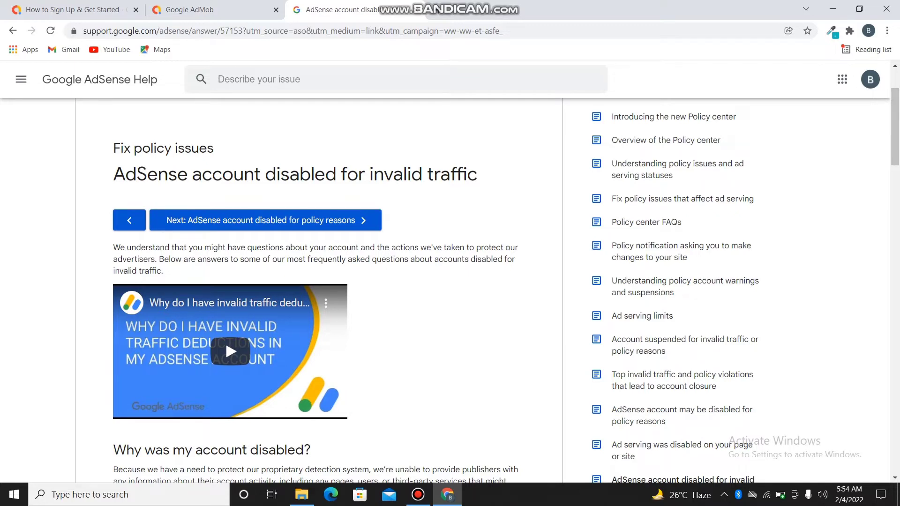
scroll(505, 285, down, 1)
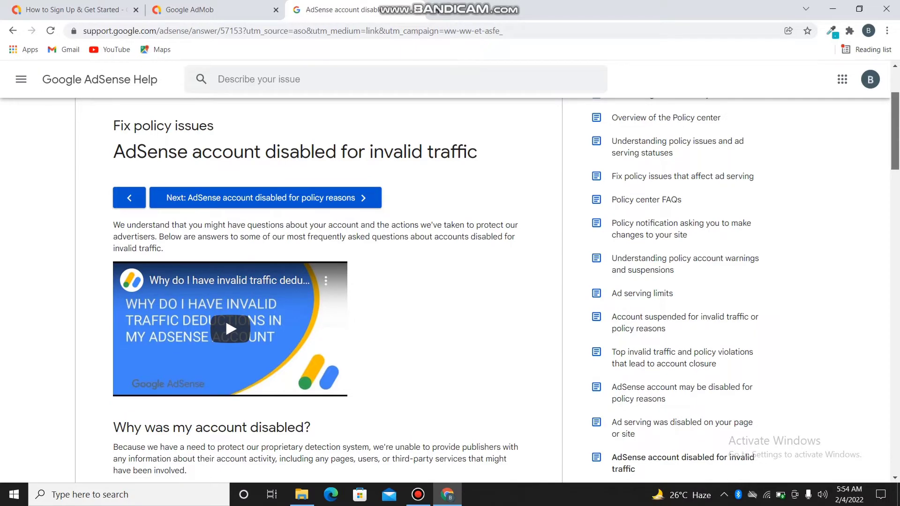
scroll(505, 285, down, 3)
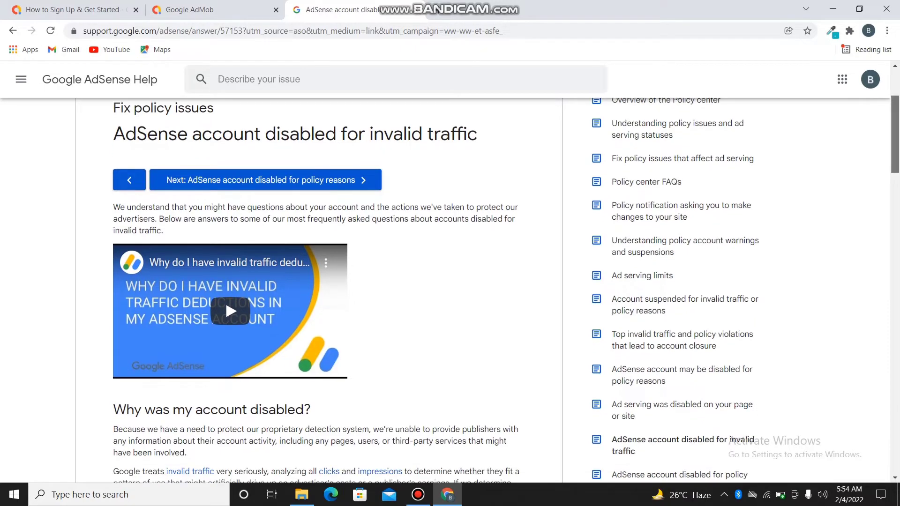
scroll(505, 285, down, 2)
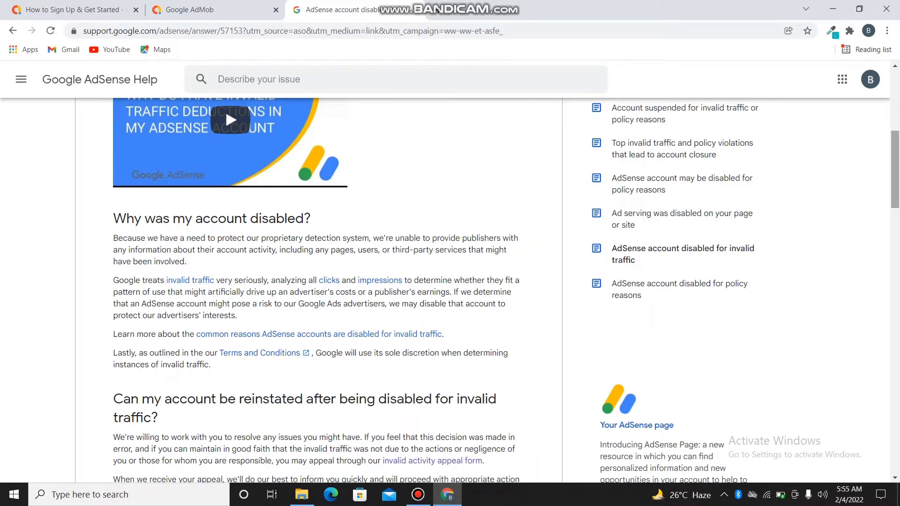
scroll(224, 107, down, 2)
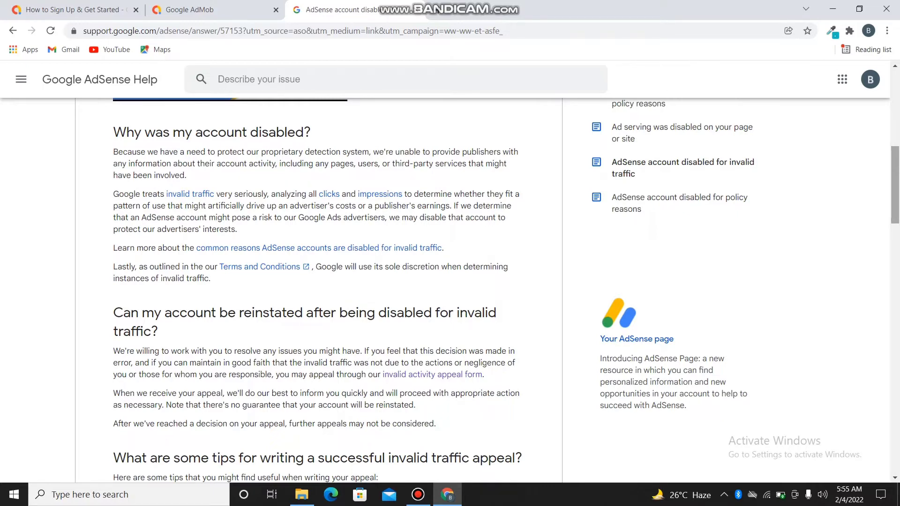
Step: Read through the reinstatement section and follow the 'invalid activity appeal form' link
scroll(506, 290, down, 1)
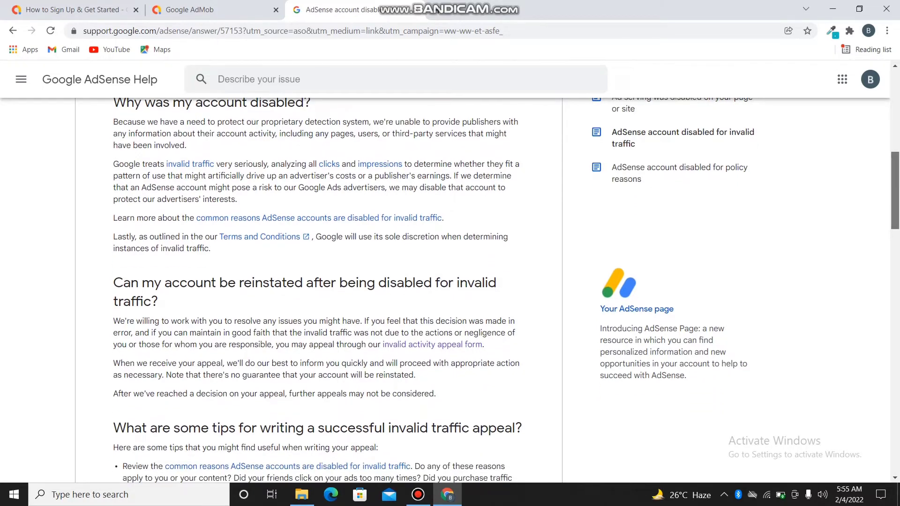
scroll(506, 290, down, 1)
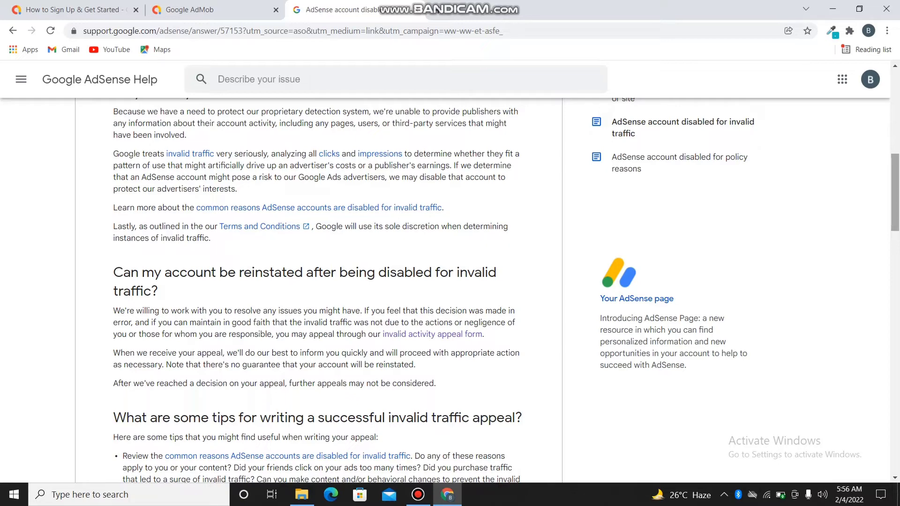
scroll(450, 290, down, 1)
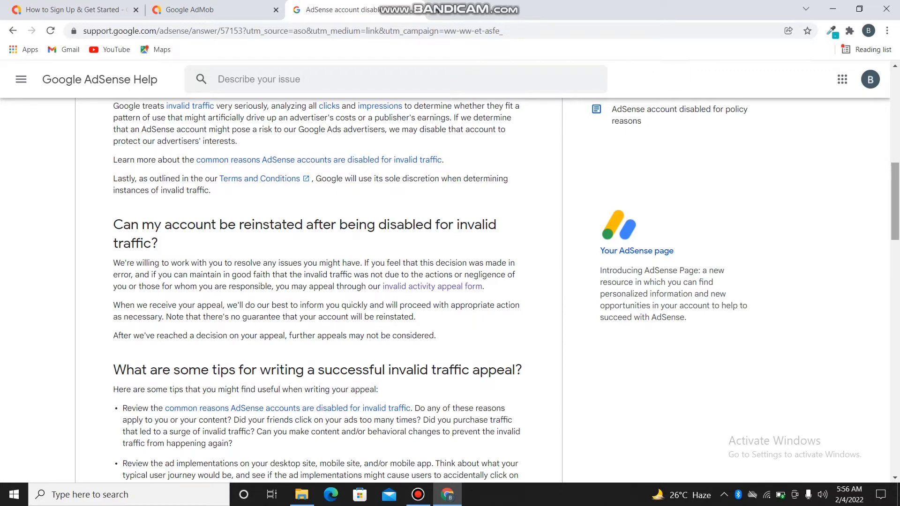
scroll(450, 290, down, 4)
scroll(450, 290, down, 2)
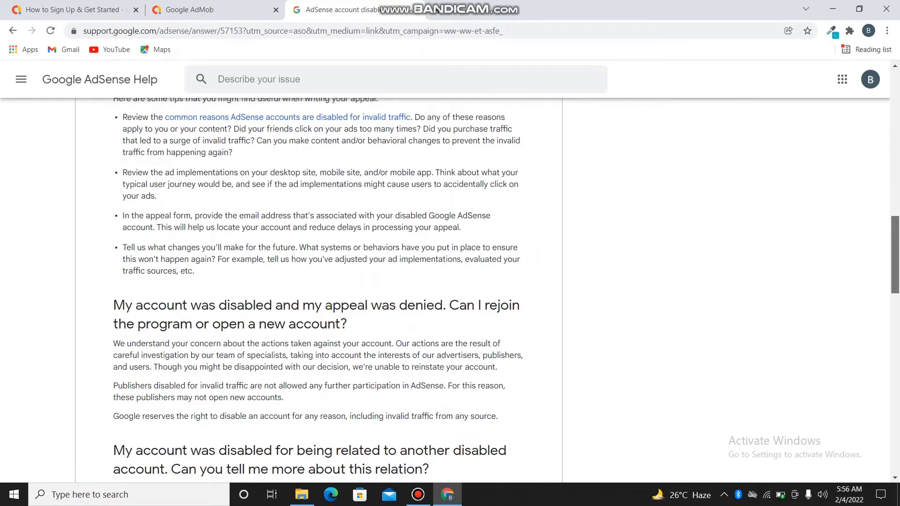
scroll(319, 281, up, 1)
scroll(318, 282, up, 1)
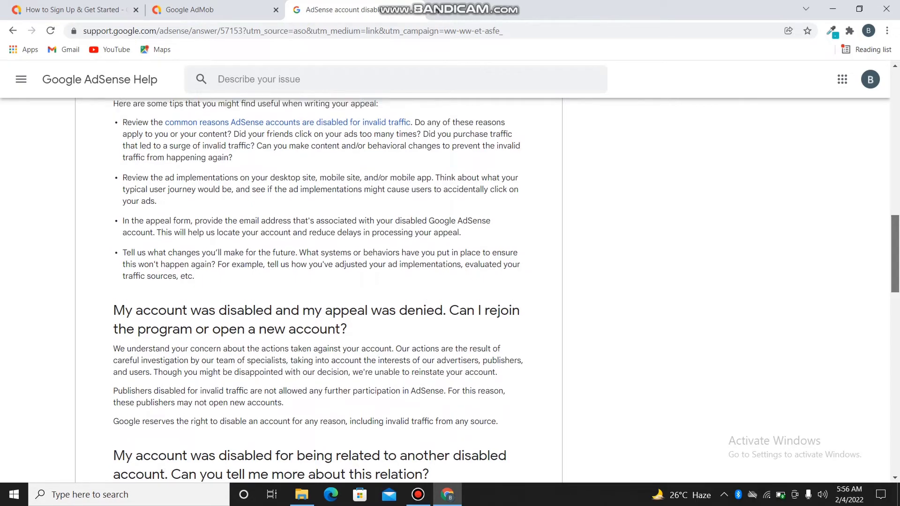
scroll(319, 290, down, 6)
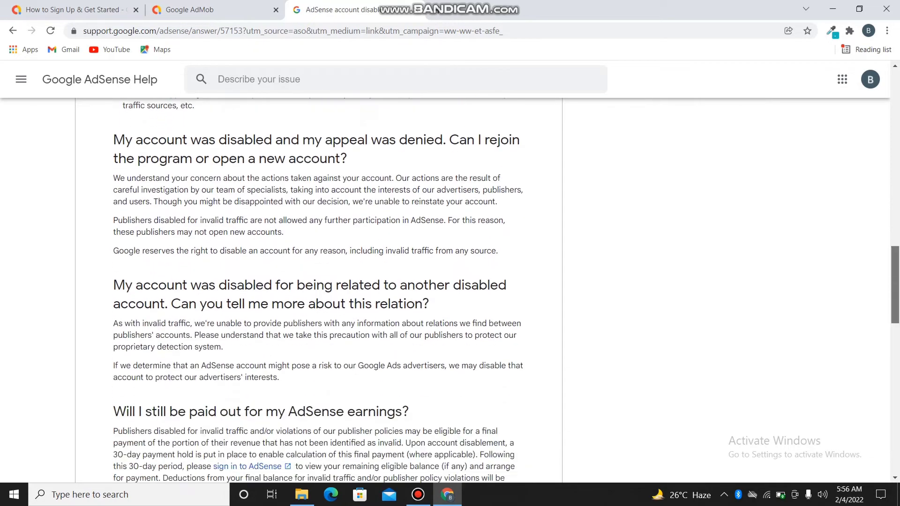
scroll(319, 290, down, 2)
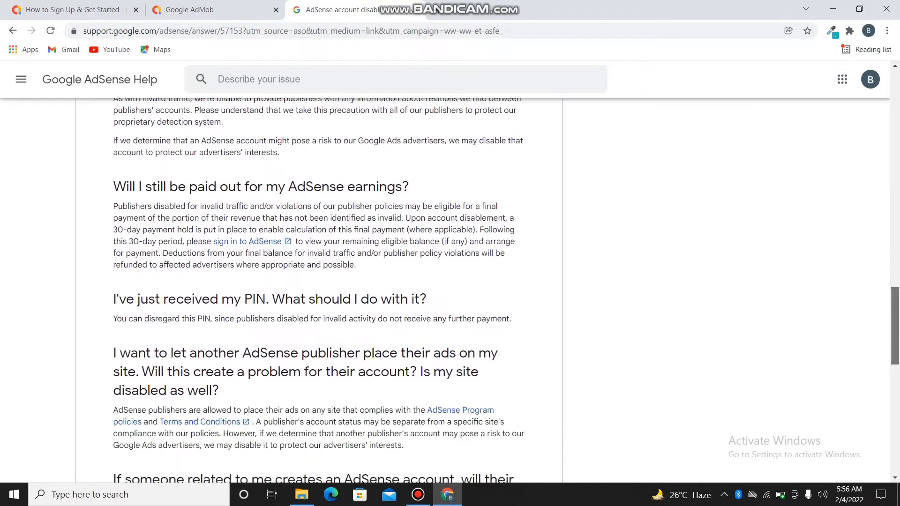
scroll(318, 291, up, 15)
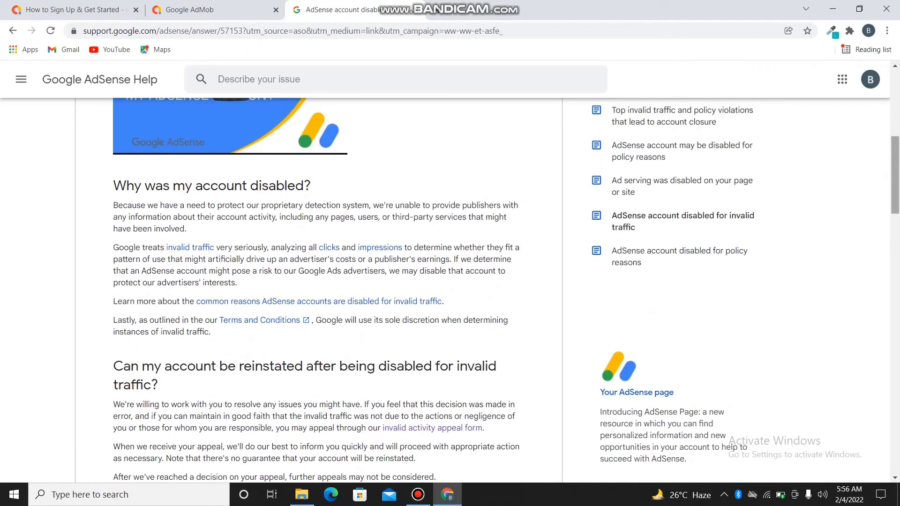
scroll(224, 290, up, 5)
scroll(224, 291, down, 12)
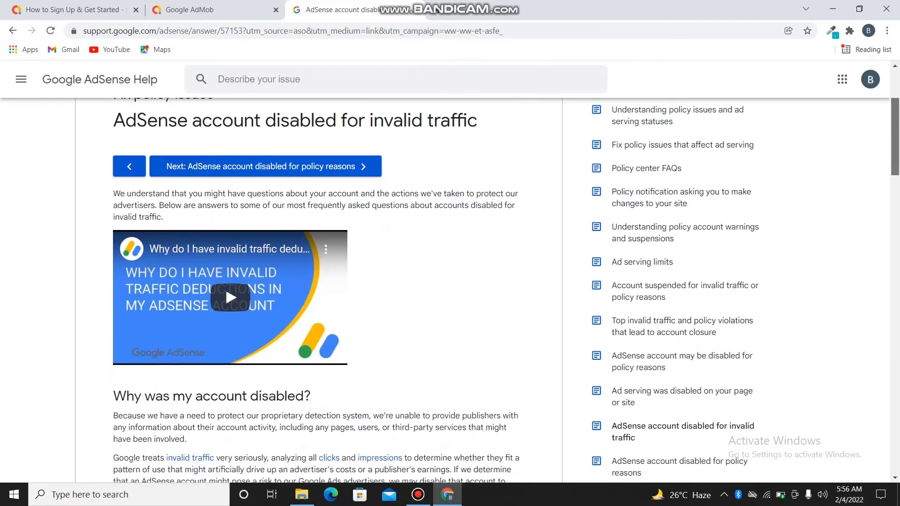
scroll(224, 235, up, 10)
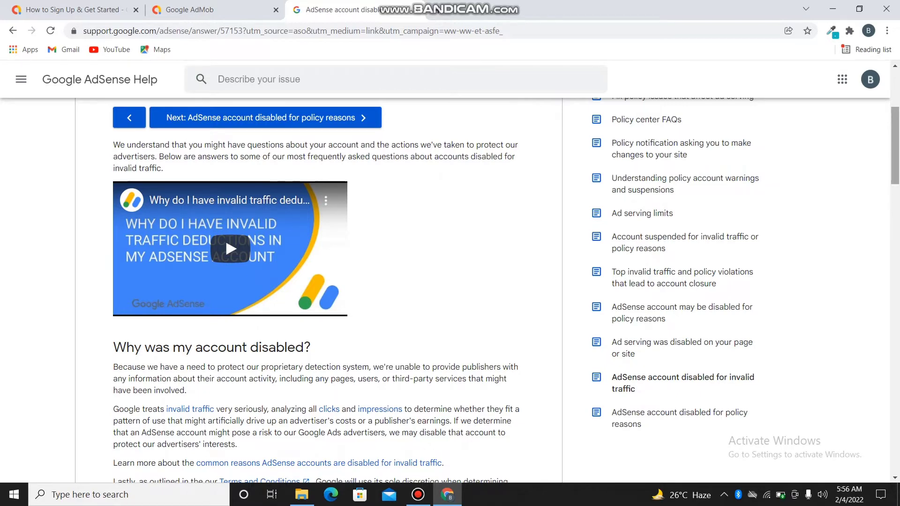
scroll(224, 235, down, 6)
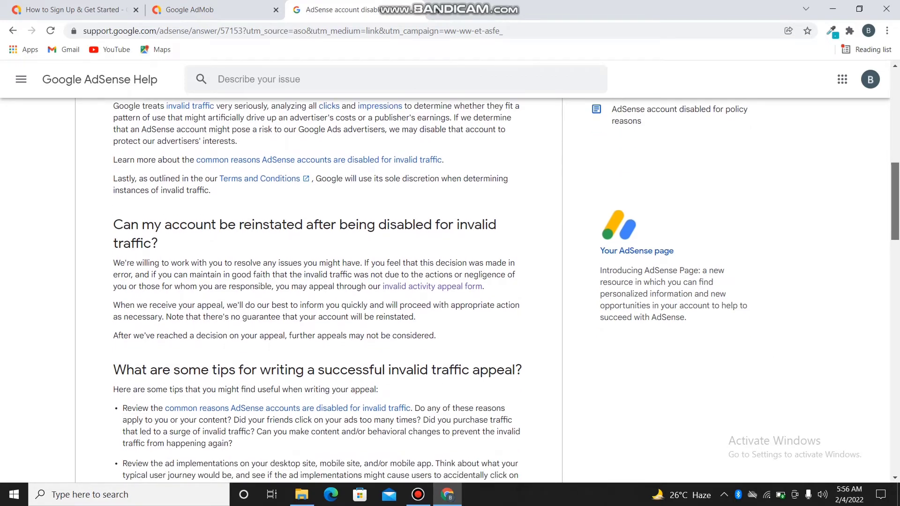
scroll(319, 290, up, 6)
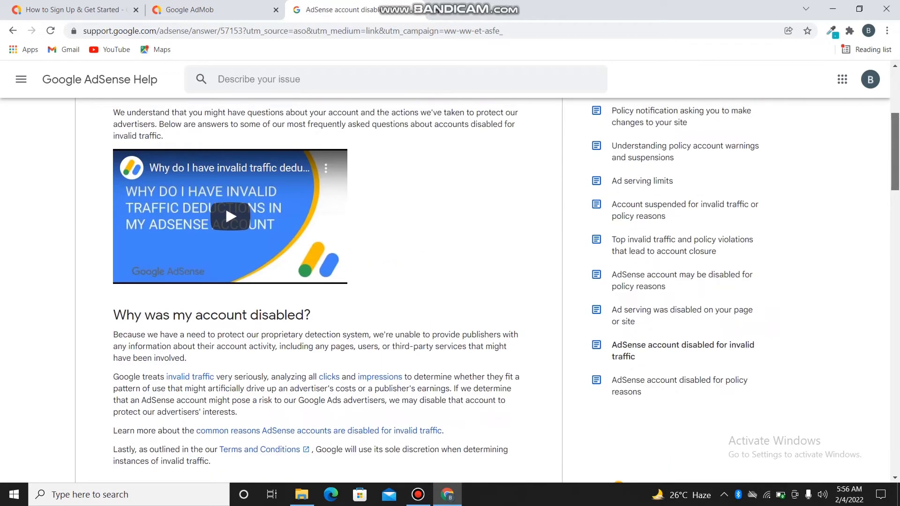
scroll(224, 134, down, 2)
scroll(433, 289, down, 1)
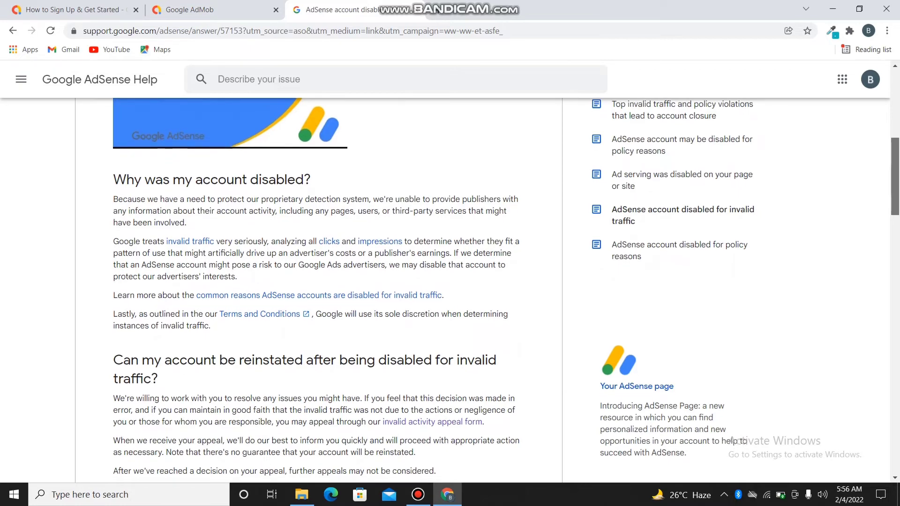
scroll(433, 289, up, 1)
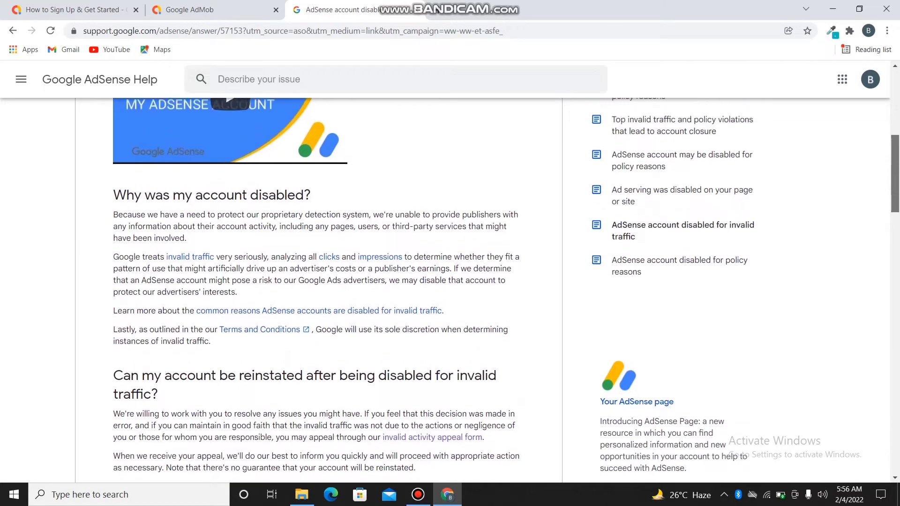
scroll(433, 288, down, 2)
scroll(224, 198, up, 5)
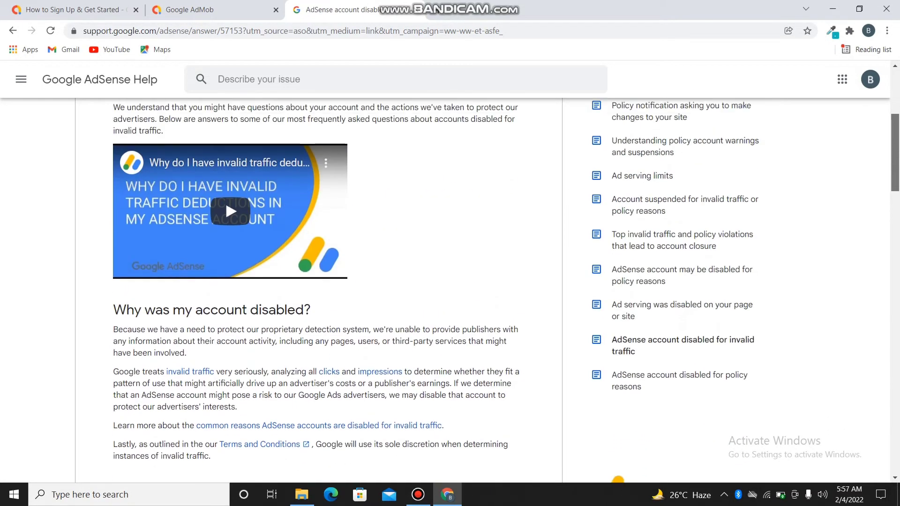
scroll(224, 252, down, 1)
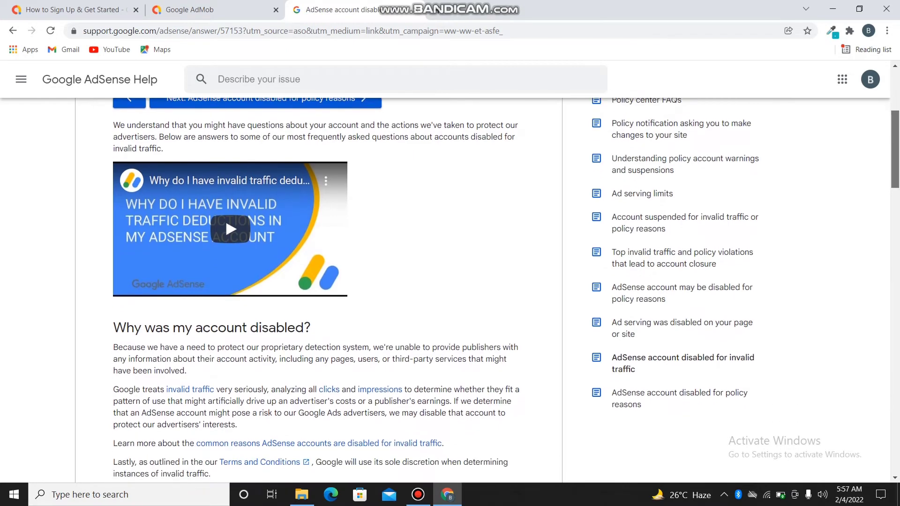
scroll(224, 209, down, 5)
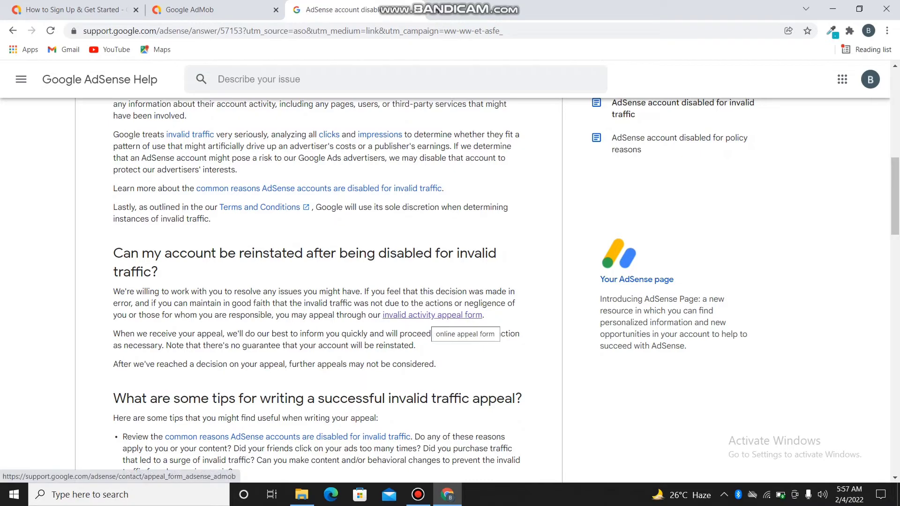
click(433, 315)
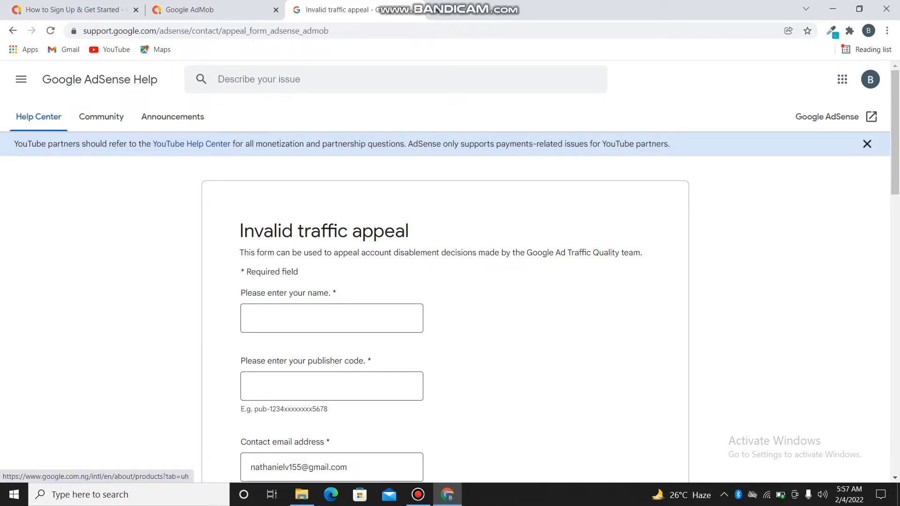
Step: Scroll the Invalid traffic appeal form down to its first fields, then minimize Chrome
scroll(449, 277, down, 1)
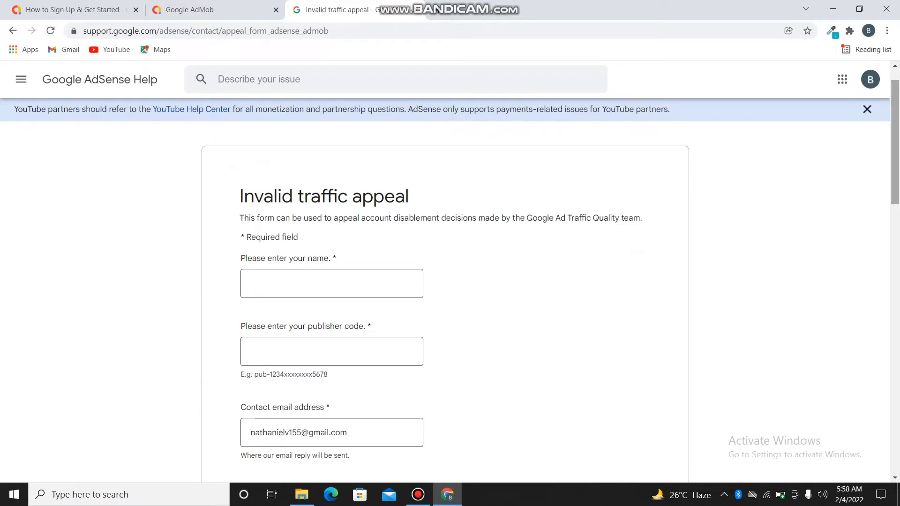
scroll(450, 281, down, 1)
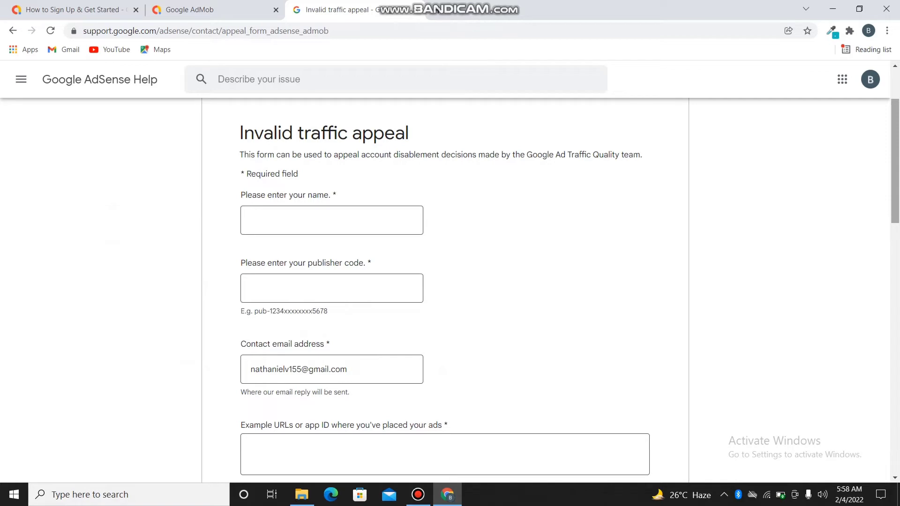
scroll(450, 281, down, 1)
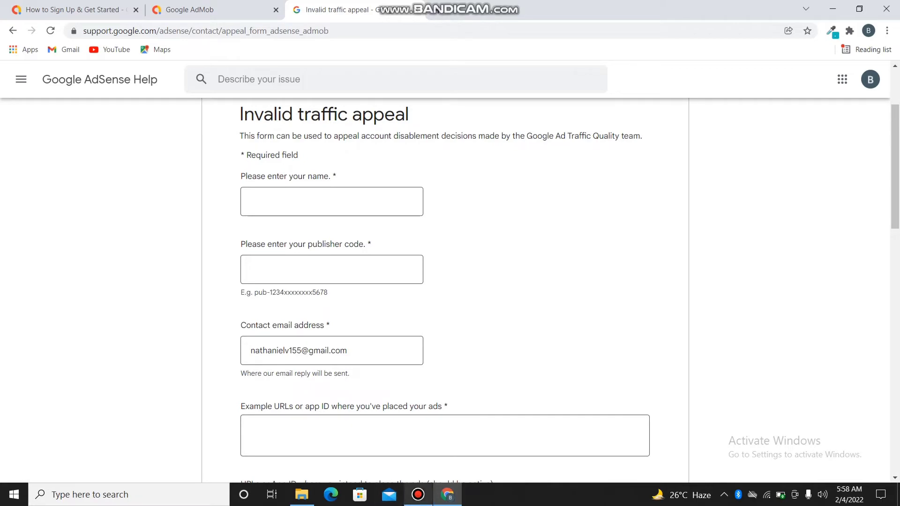
click(418, 494)
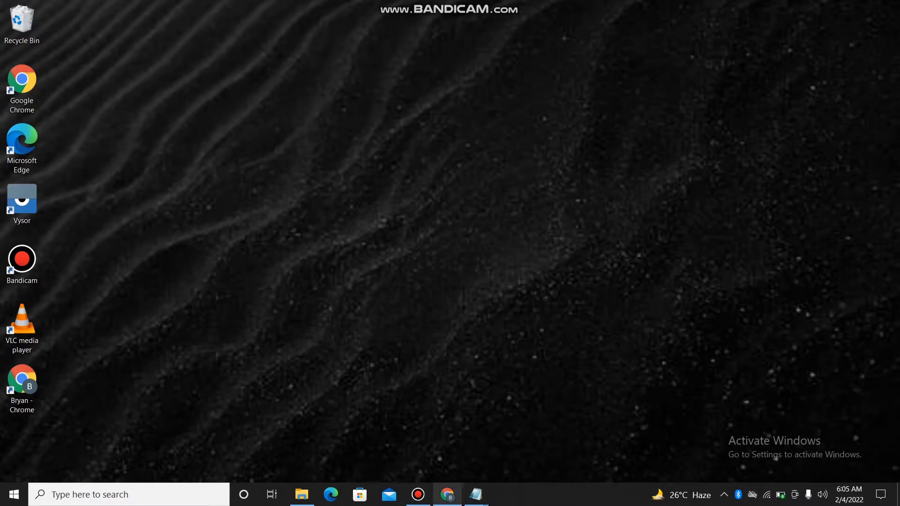
Step: Back on the appeal form tab, enter the applicant's name in the name field
click(447, 494)
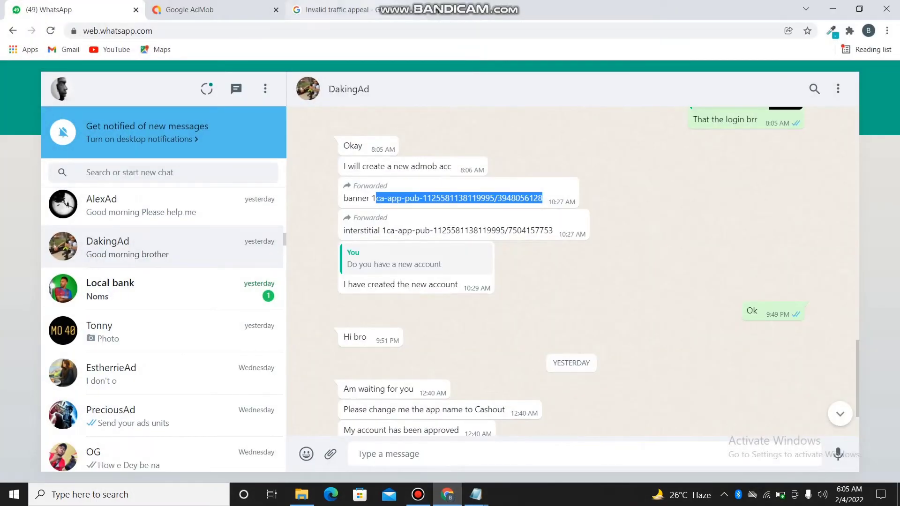
click(330, 10)
click(328, 201)
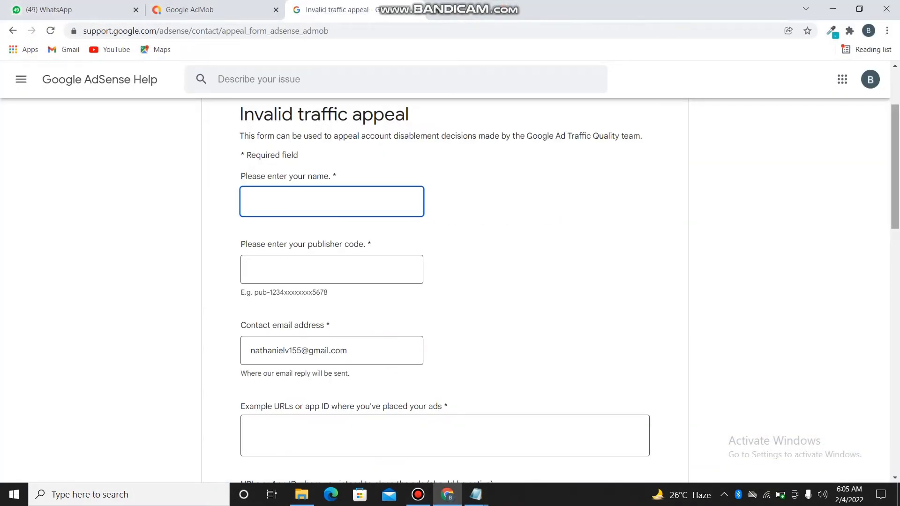
scroll(449, 281, up, 1)
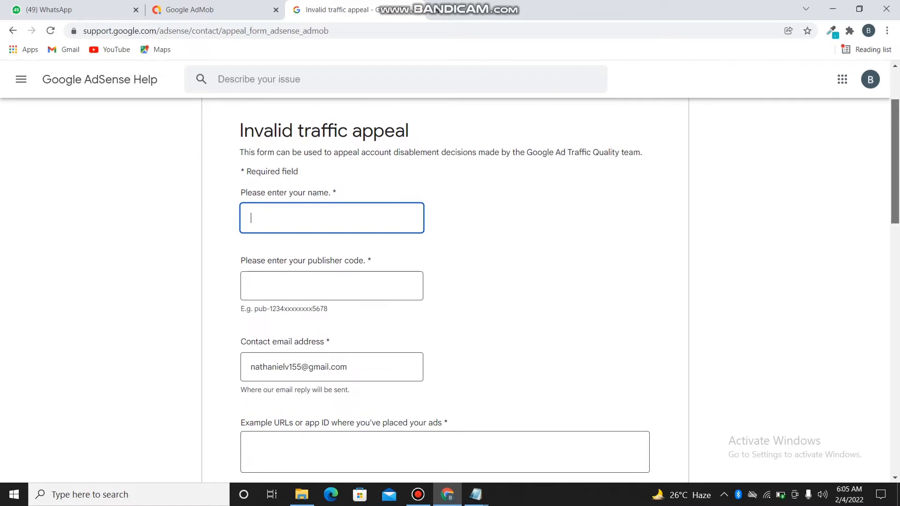
scroll(449, 281, down, 1)
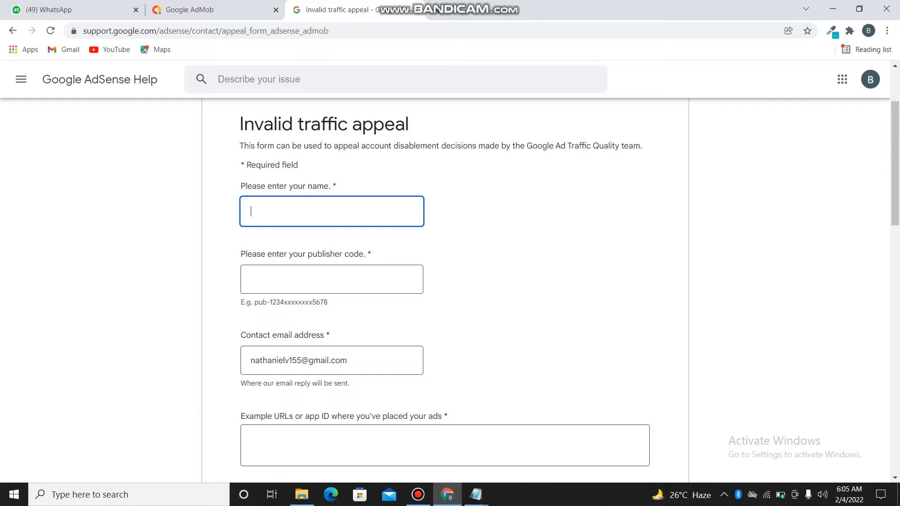
text(hndrxx dev)
click(331, 279)
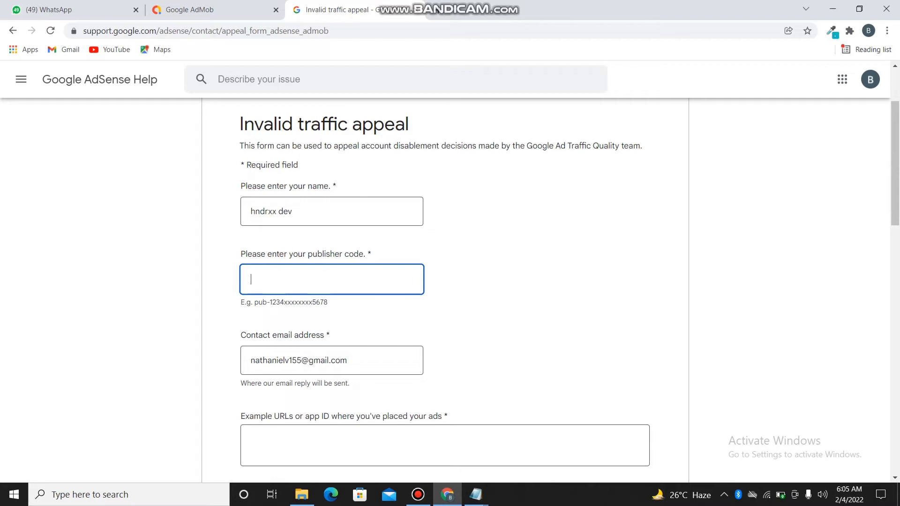
Step: Copy the pub- publisher ID from the app ID in Notepad into the publisher code field
mouse_move(475, 495)
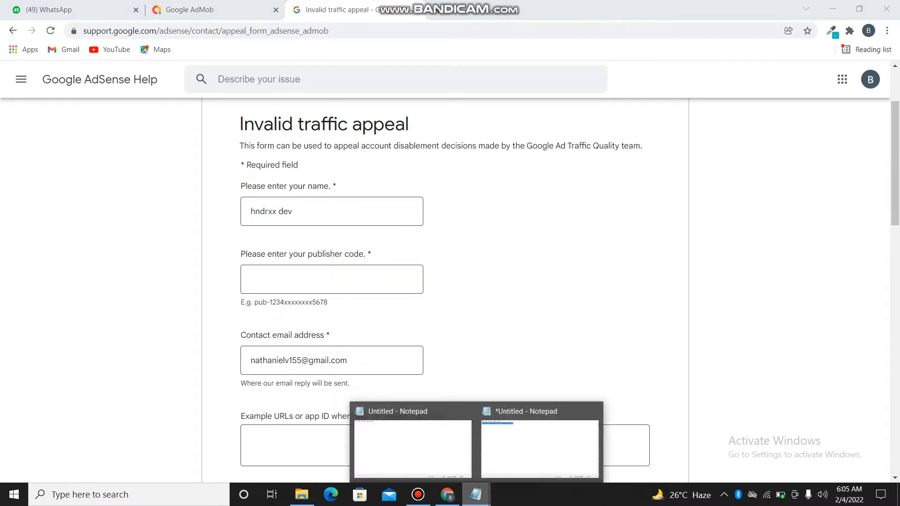
click(537, 450)
click(233, 126)
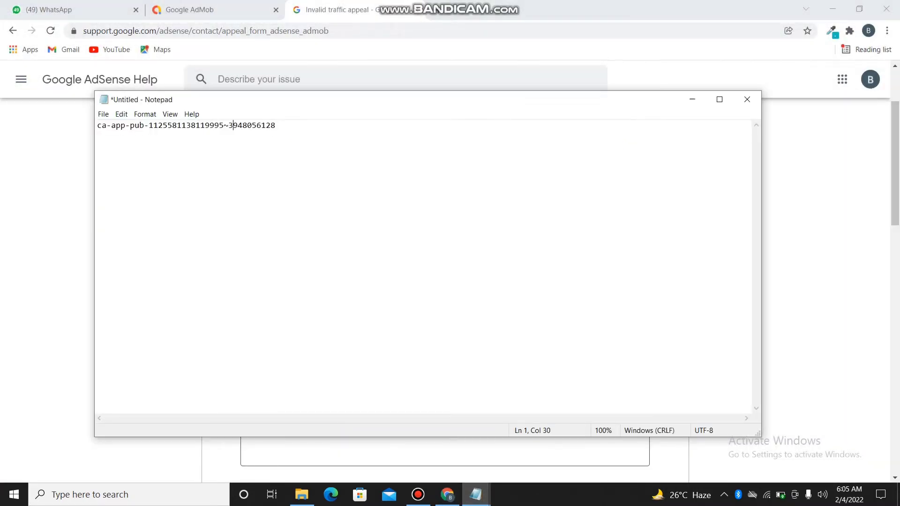
drag(220, 125, 130, 125)
key(ctrl+c)
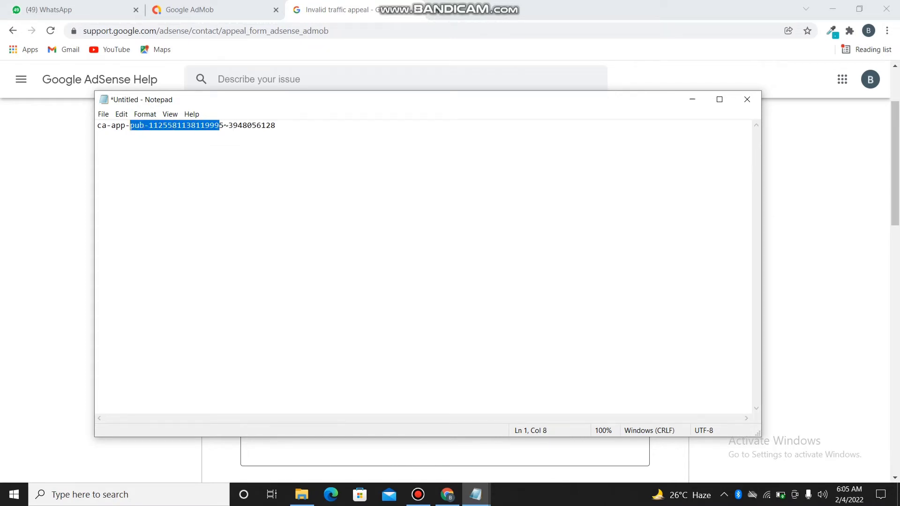
click(265, 125)
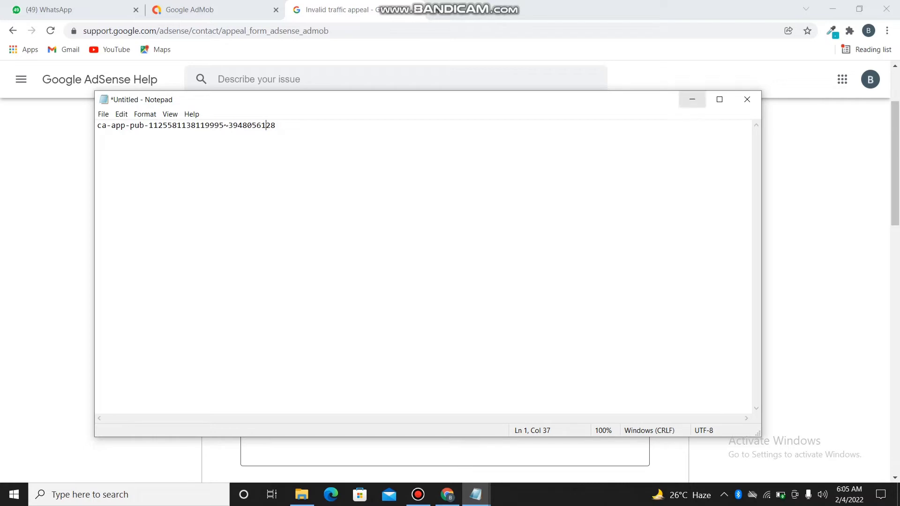
click(692, 99)
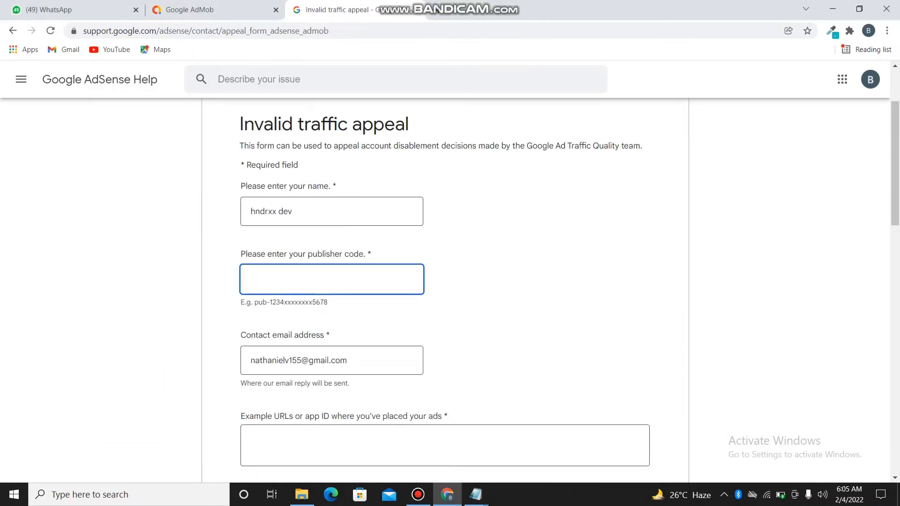
key(ctrl+v)
scroll(450, 291, down, 2)
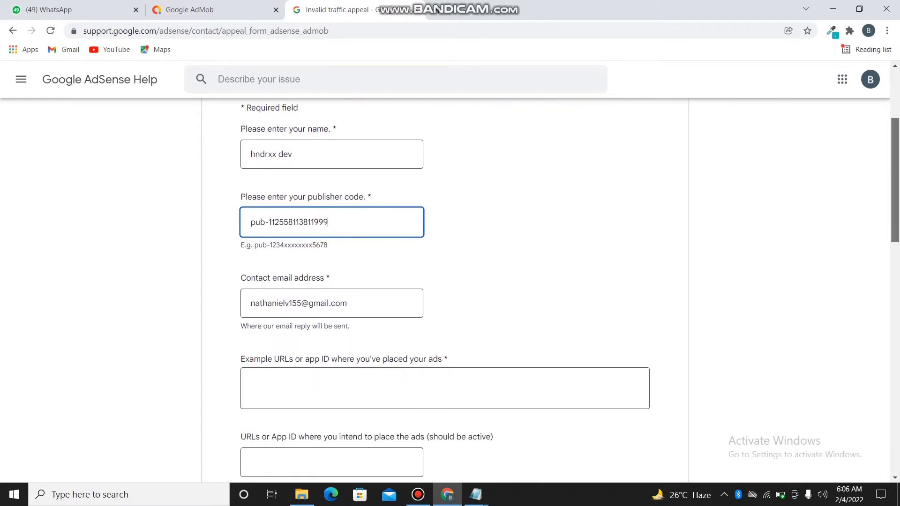
Step: Paste the full AdMob app ID from Notepad into the Example URLs field
scroll(449, 290, down, 1)
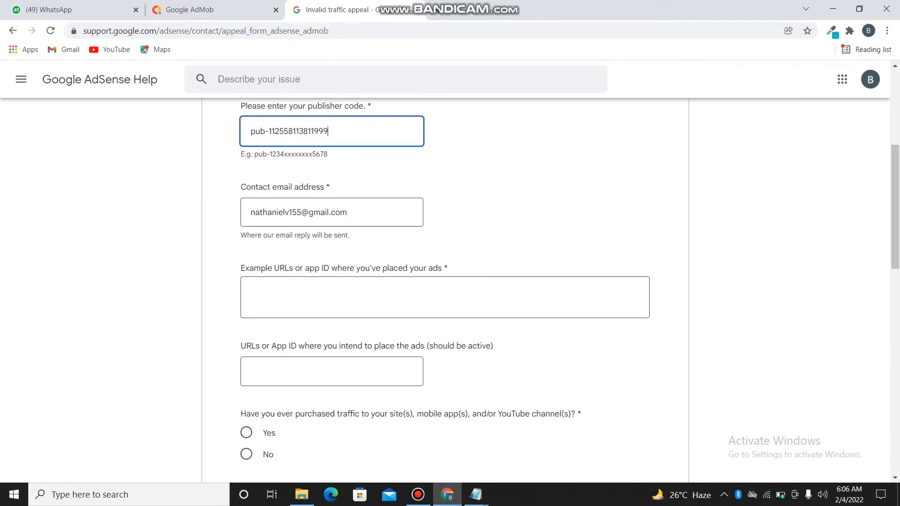
scroll(450, 290, down, 2)
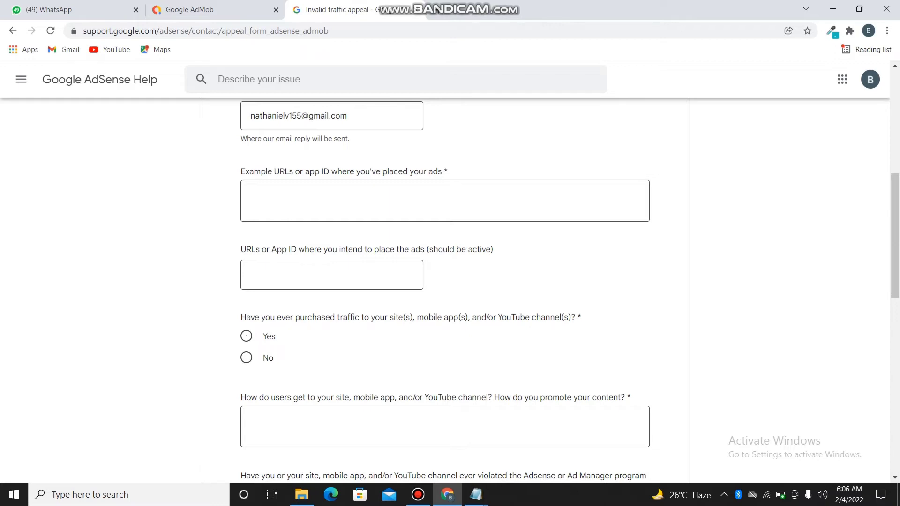
click(445, 201)
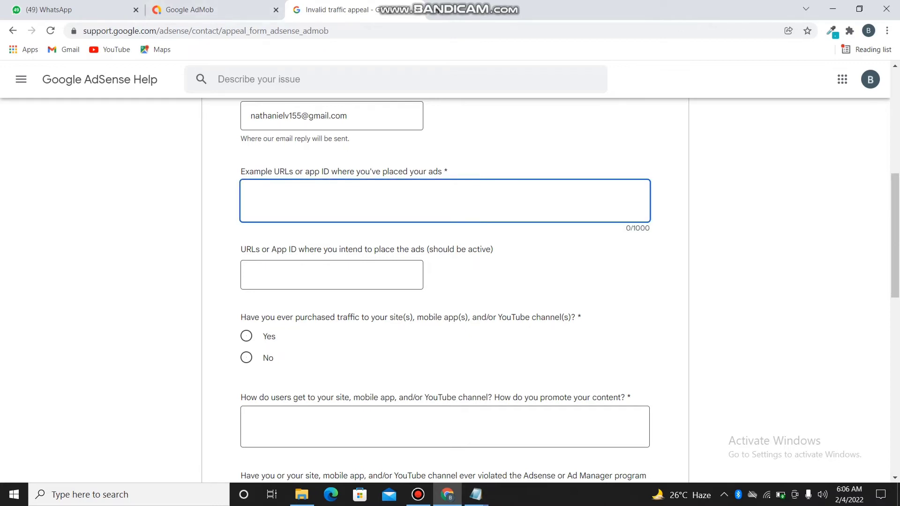
mouse_move(476, 494)
click(537, 445)
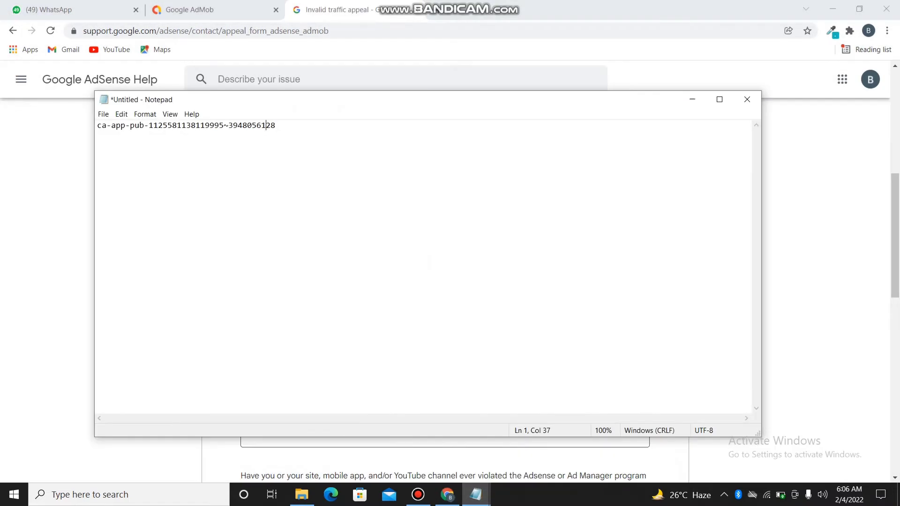
drag(276, 125, 97, 125)
key(ctrl+c)
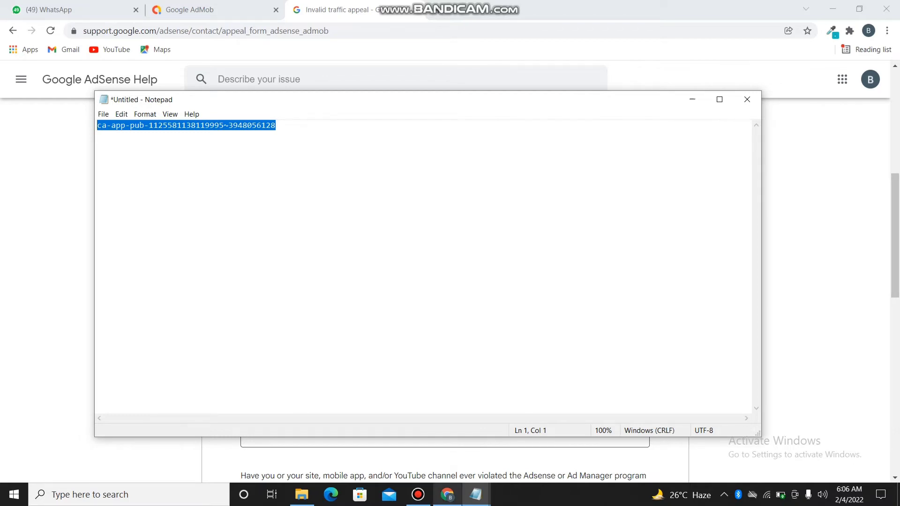
click(448, 494)
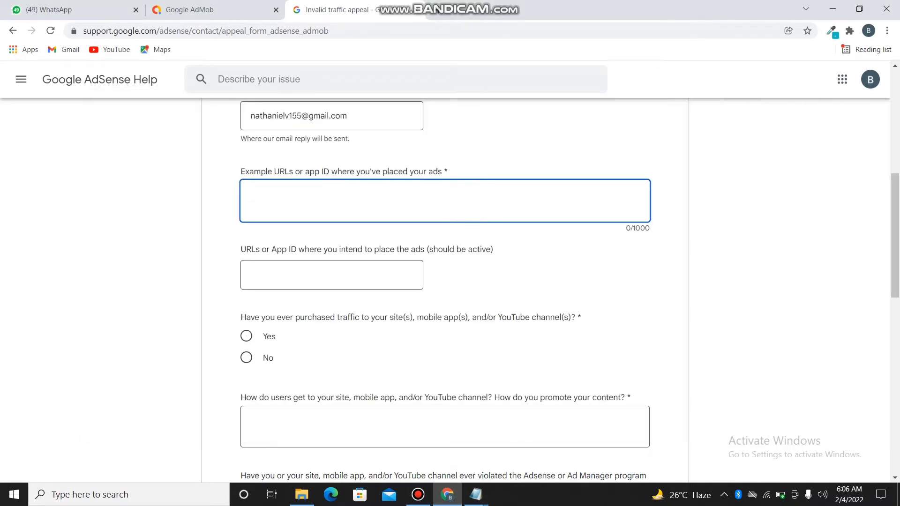
key(ctrl+v)
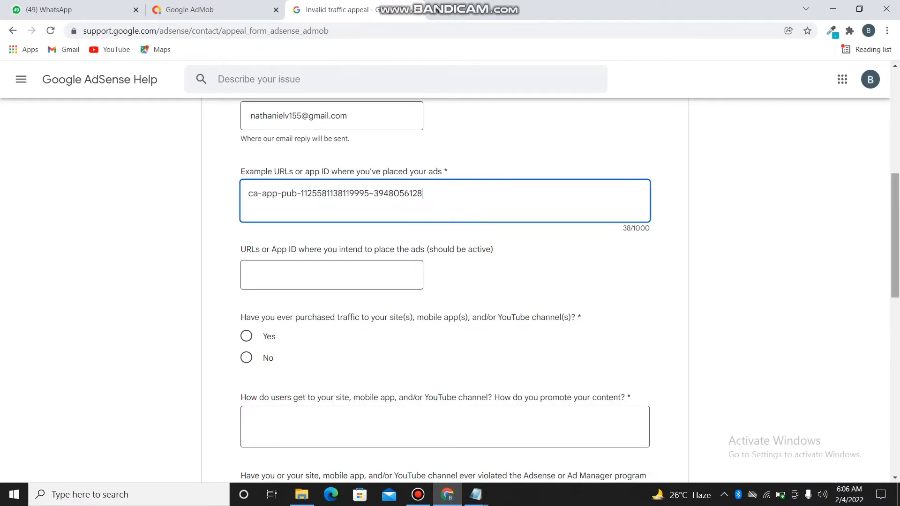
Step: Paste the same app ID into the intended ad placement field
scroll(569, 290, down, 2)
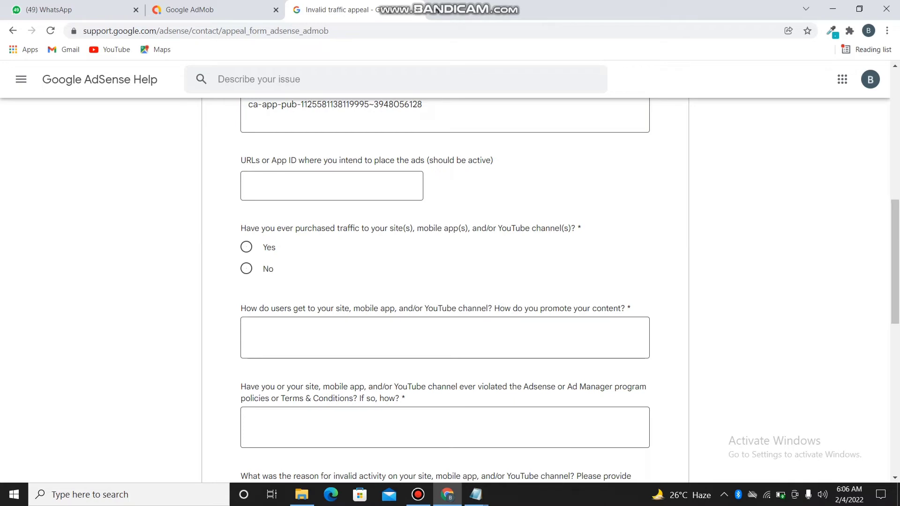
click(331, 185)
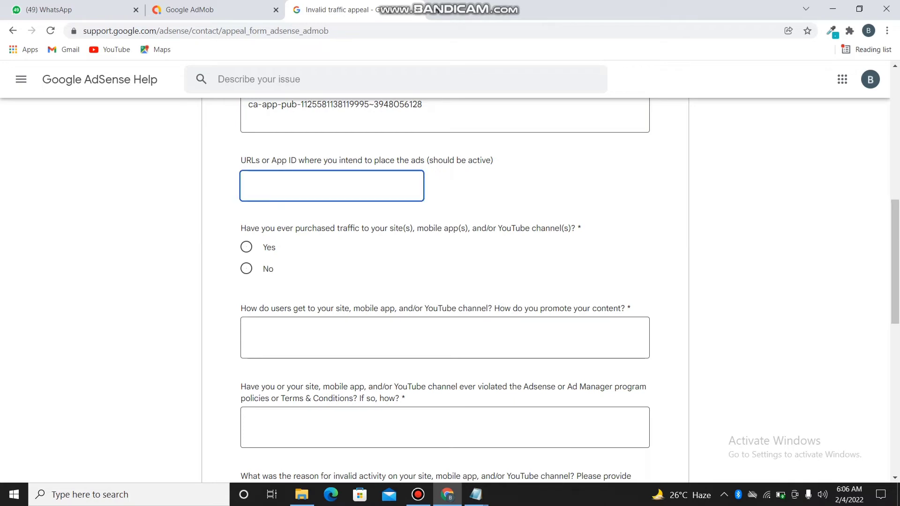
key(ctrl+v)
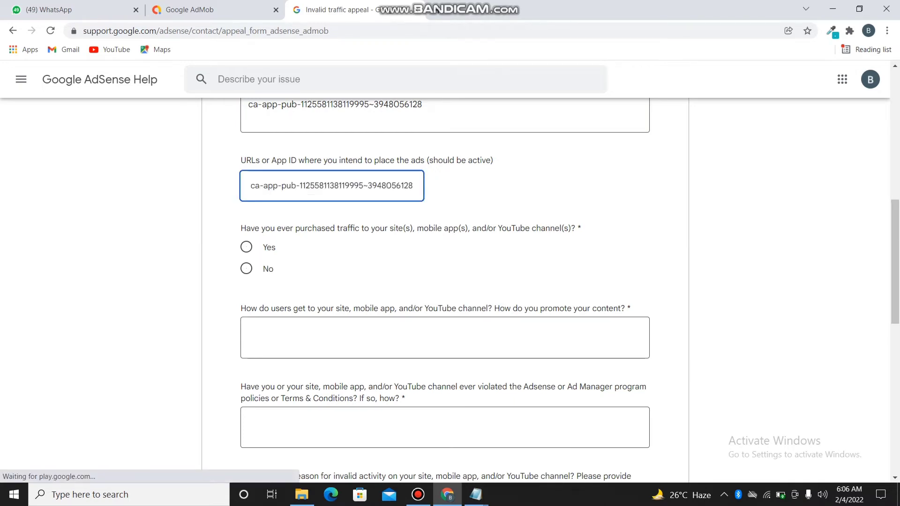
scroll(450, 281, down, 1)
scroll(450, 281, down, 1)
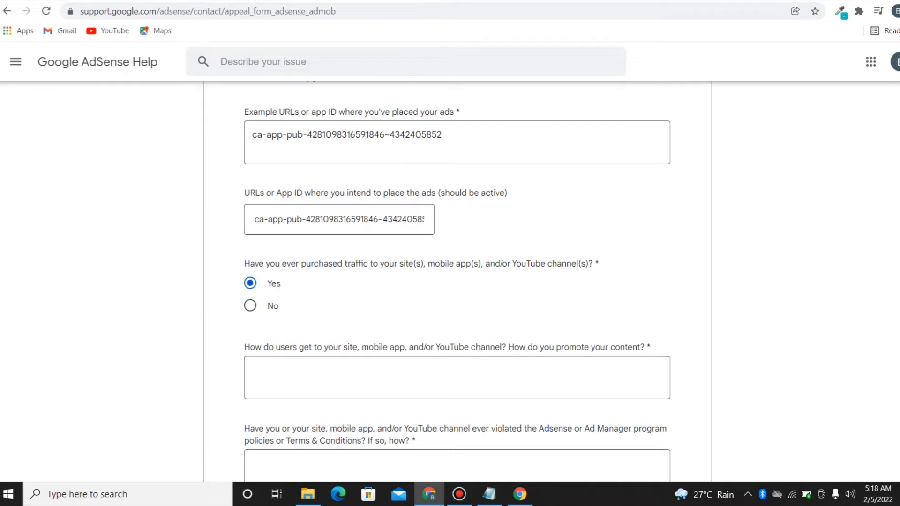
Step: Scroll to the 'How do users get to your site' question and select its text box
scroll(457, 281, down, 3)
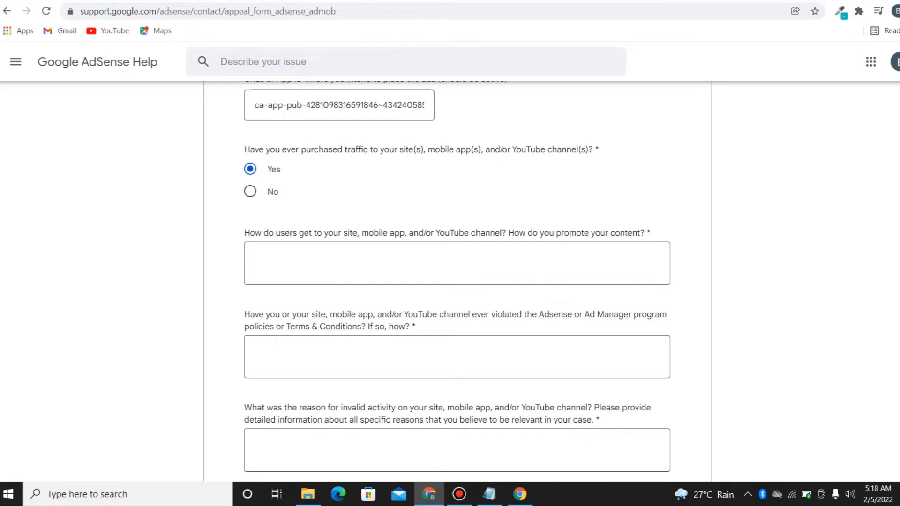
click(255, 256)
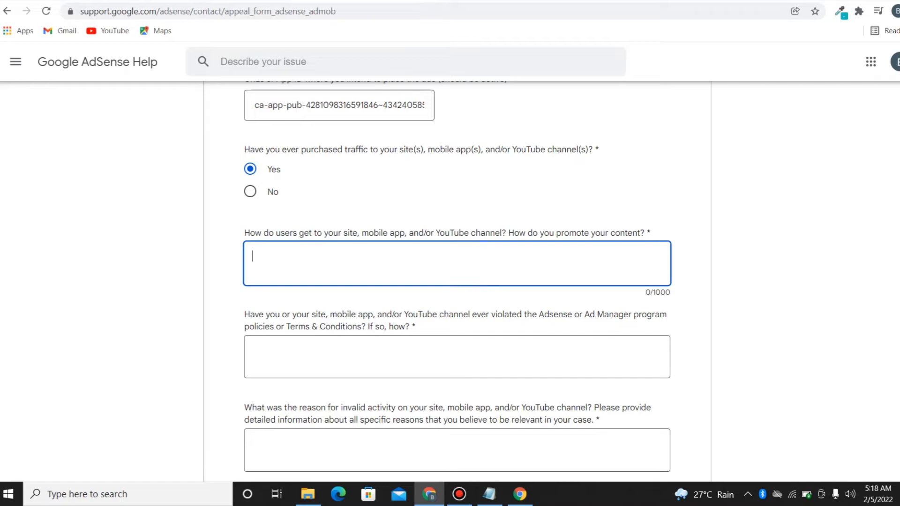
Step: Answer that users reach the app through the Play Store and it is promoted through Google Ads
text(usser)
key(BackSpace)
key(BackSpace)
key(BackSpace)
text(ers get )
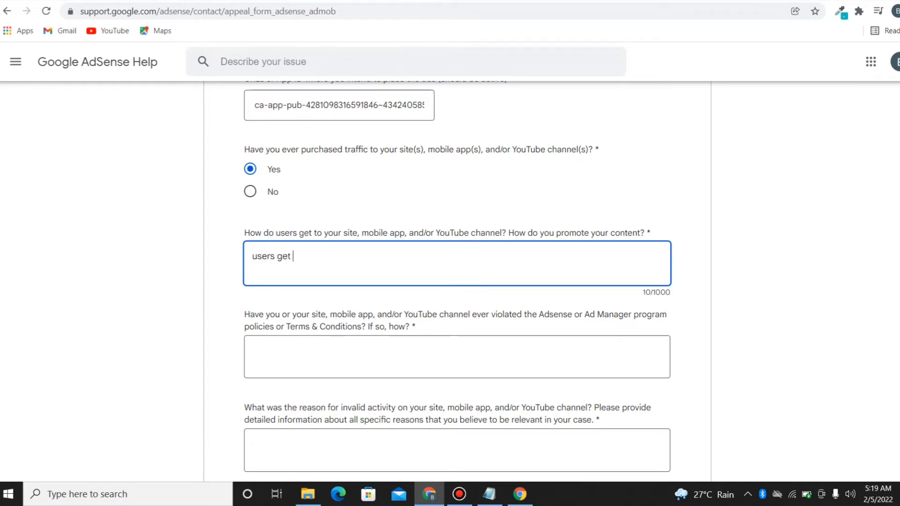
text(to my app through pl)
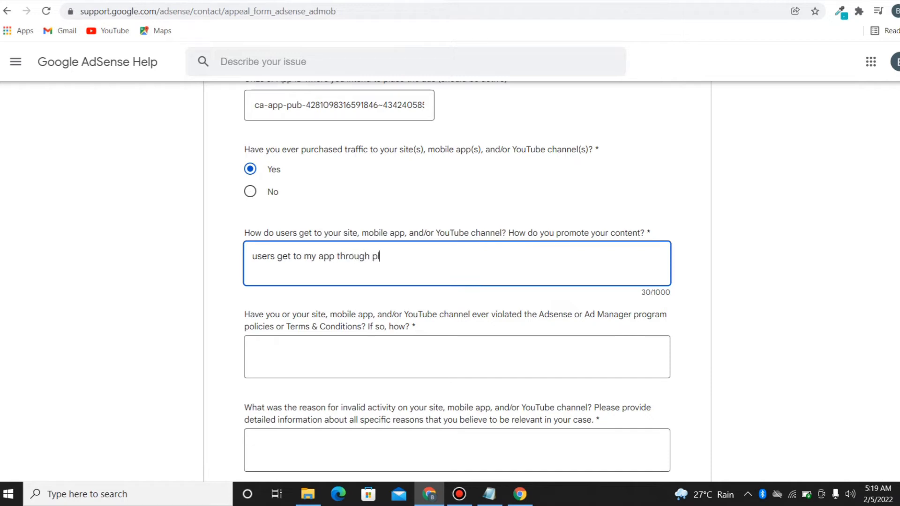
text(aysr)
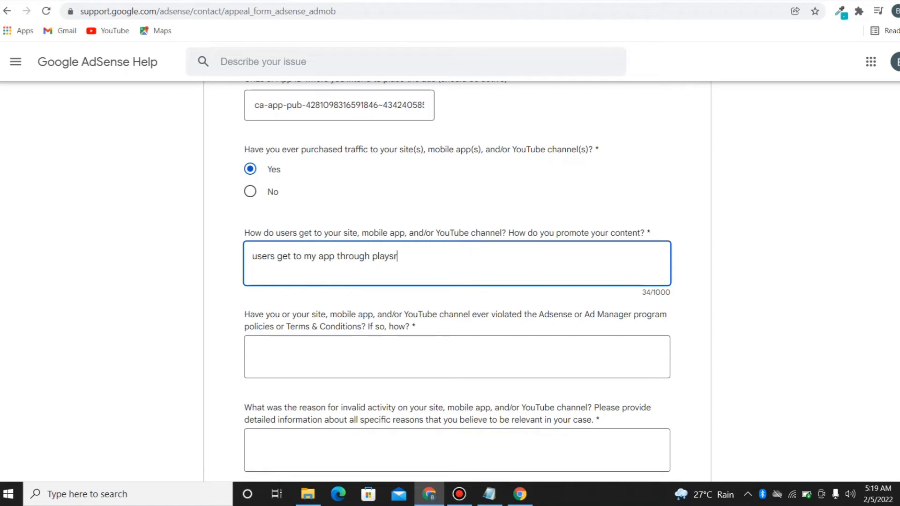
text(tore and i promt)
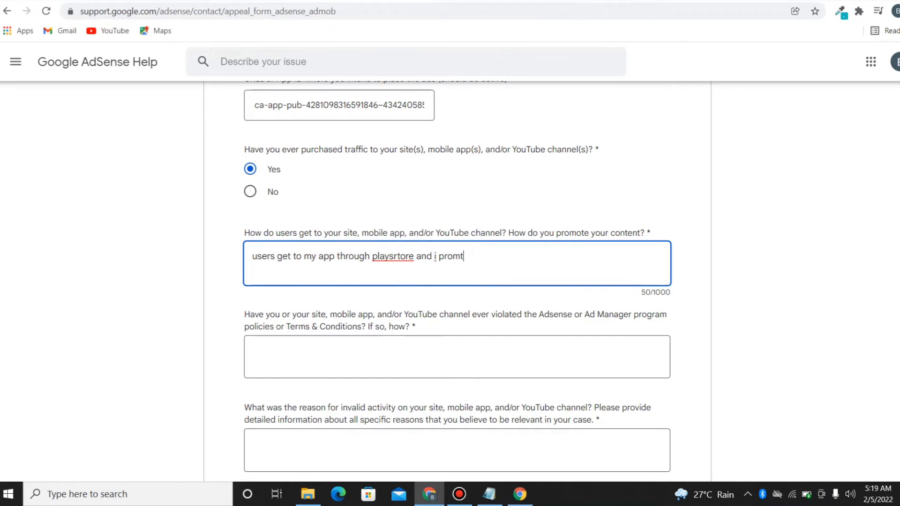
text(e my app on)
key(BackSpace)
key(BackSpace)
key(BackSpace)
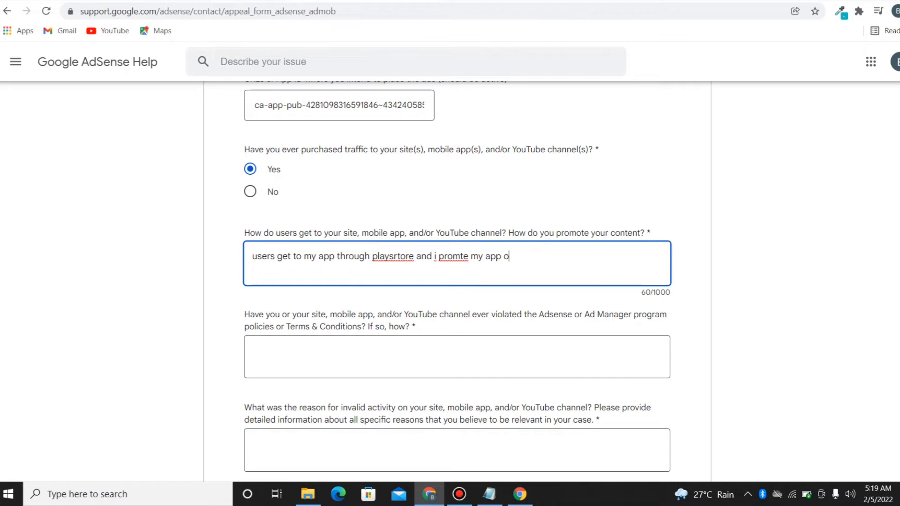
text(through )
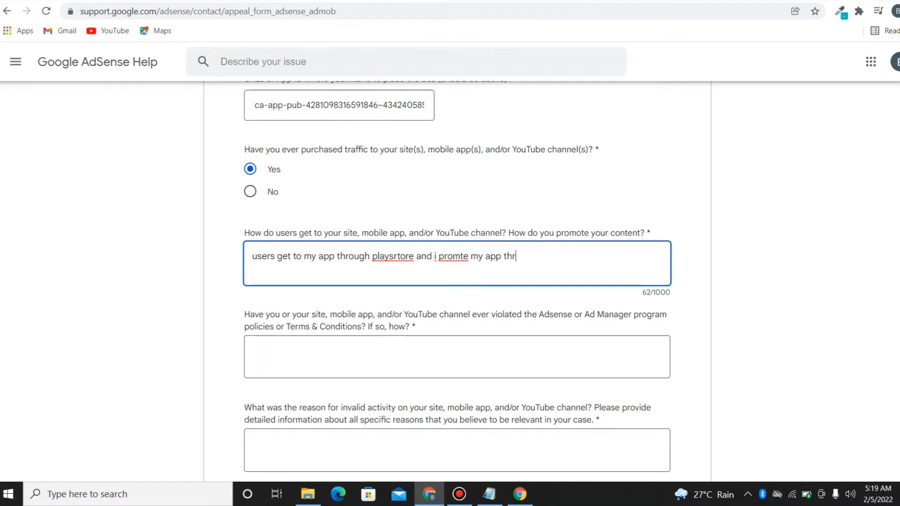
text(go)
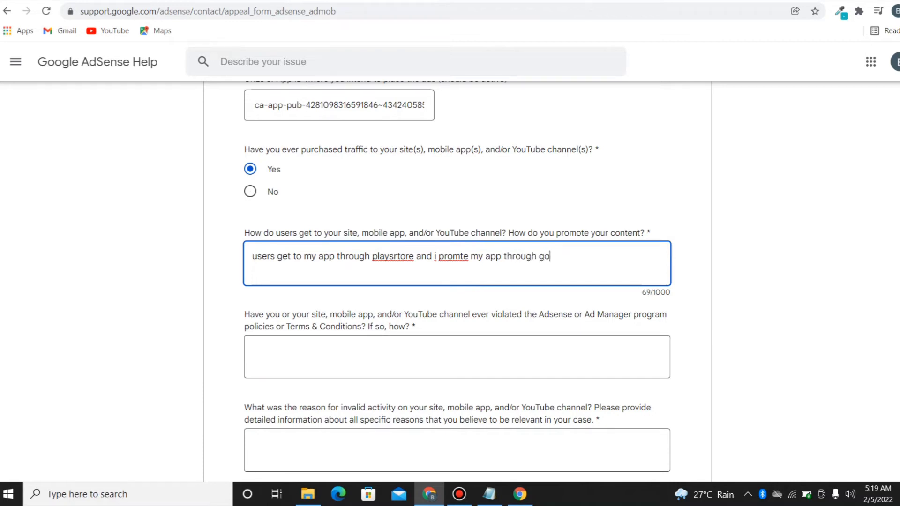
text(ogle ads word)
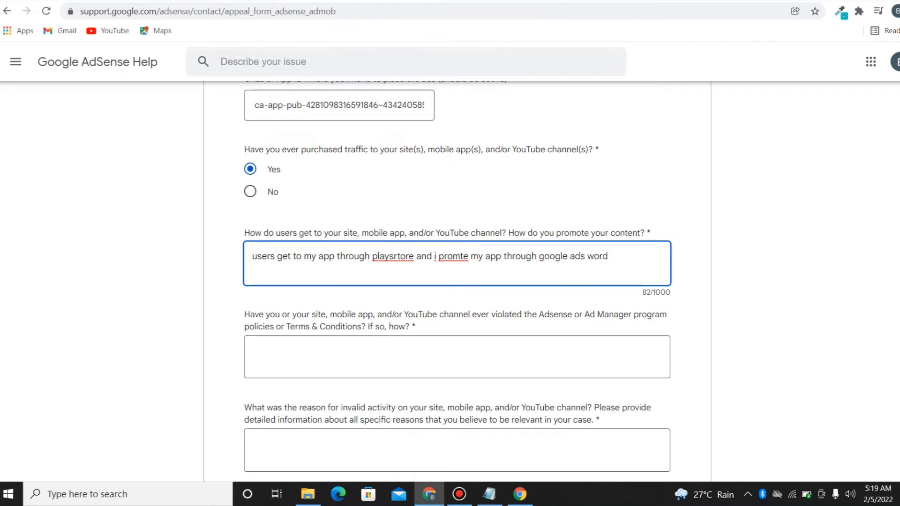
text(o)
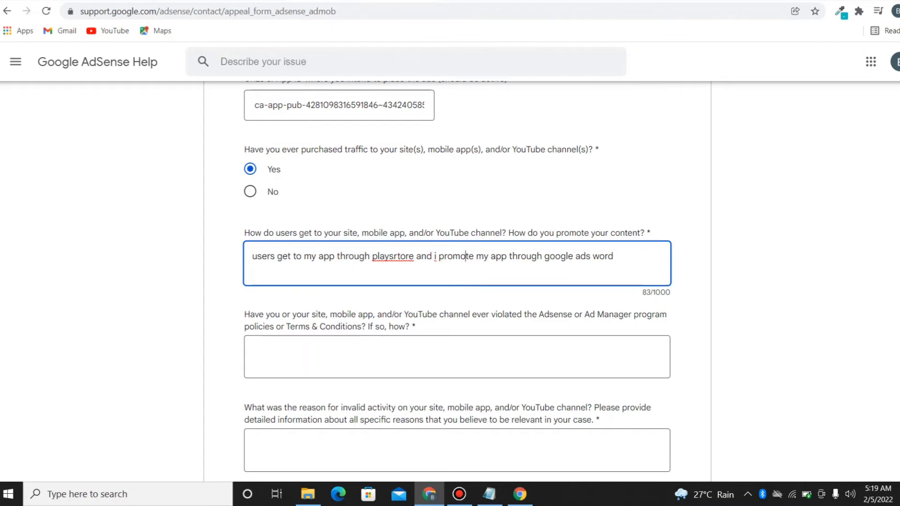
scroll(456, 281, down, 2)
scroll(456, 281, down, 2)
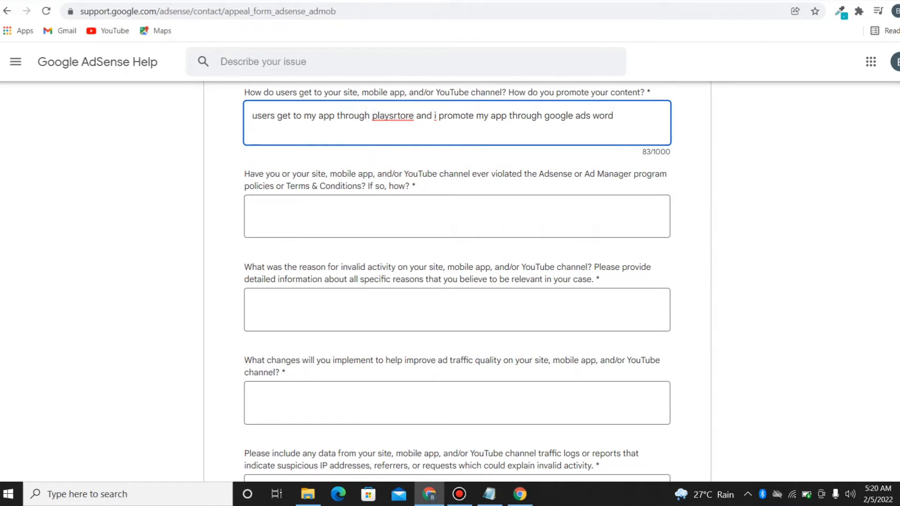
text(Y)
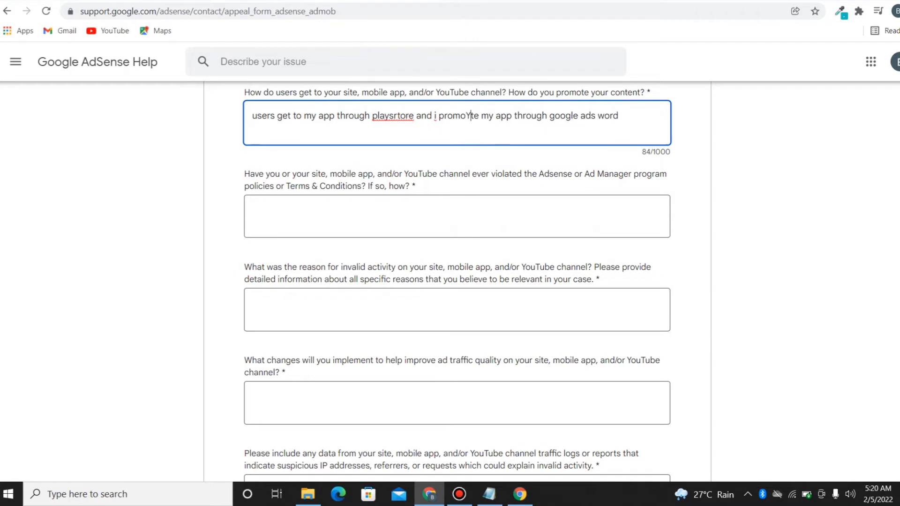
text(es )
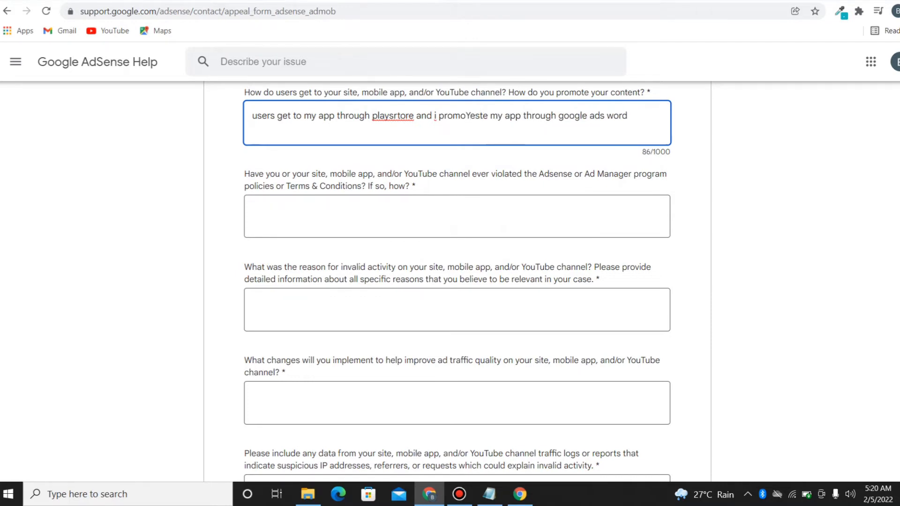
text(i vio)
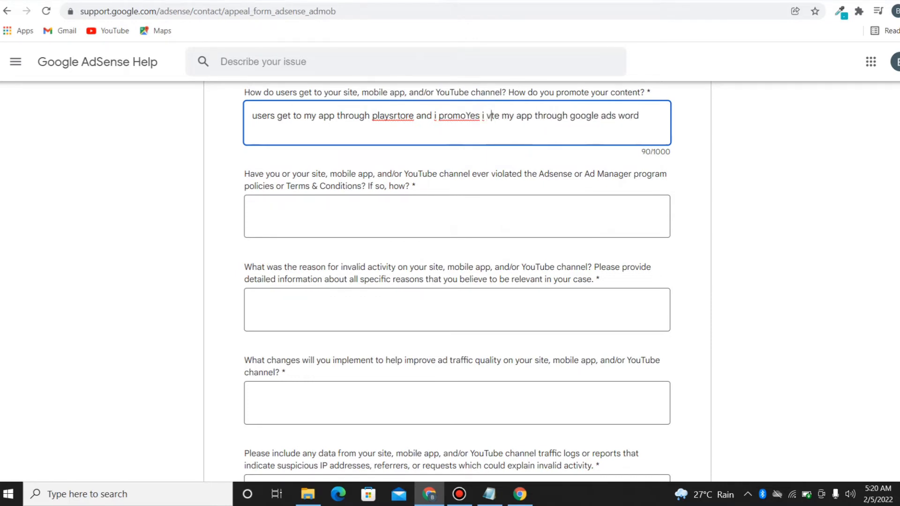
text(lated)
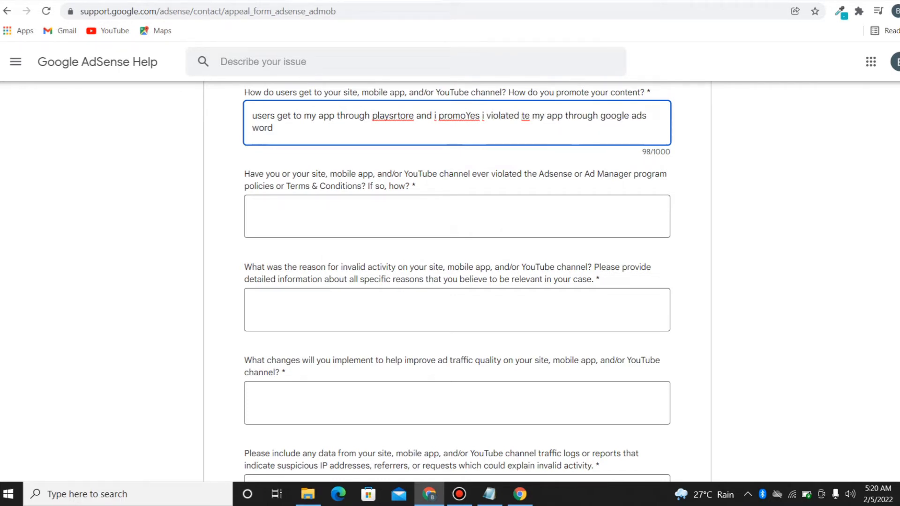
key(BackSpace)
key(BackSpace)
key(BackSpace)
key(BackSpace)
key(BackSpace)
key(BackSpace)
key(BackSpace)
key(BackSpace)
key(BackSpace)
key(BackSpace)
key(BackSpace)
key(BackSpace)
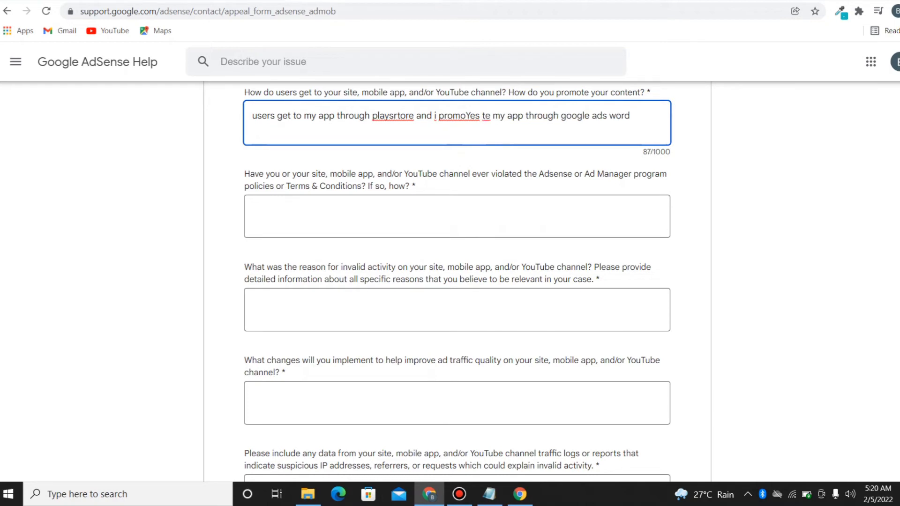
key(BackSpace)
key(BackSpace)
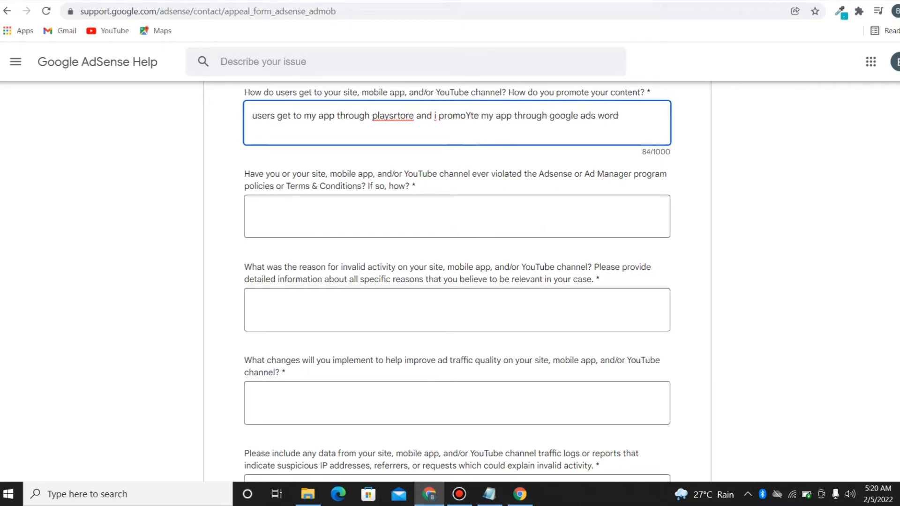
key(BackSpace)
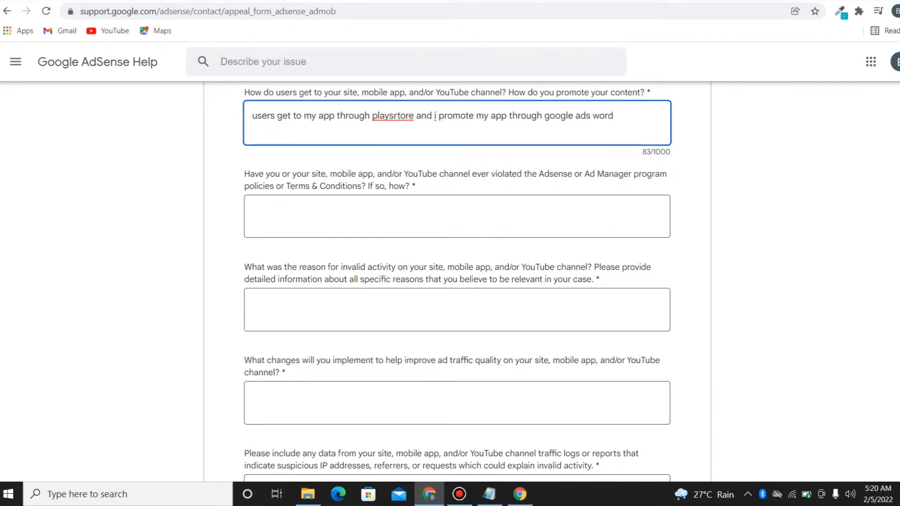
Step: Answer the policy question: 'Yes i violated adsense rules by generating invalid clicks to my mobile app'
click(252, 208)
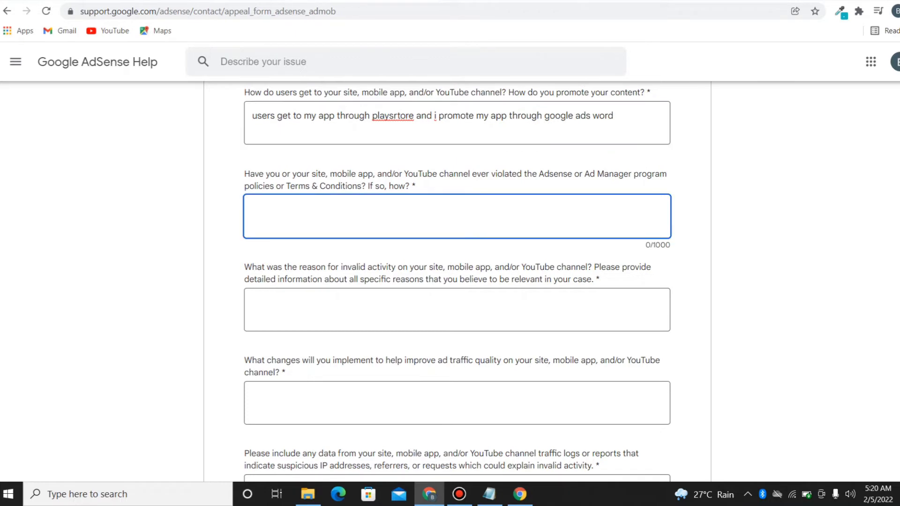
text(Yes i violated adsense )
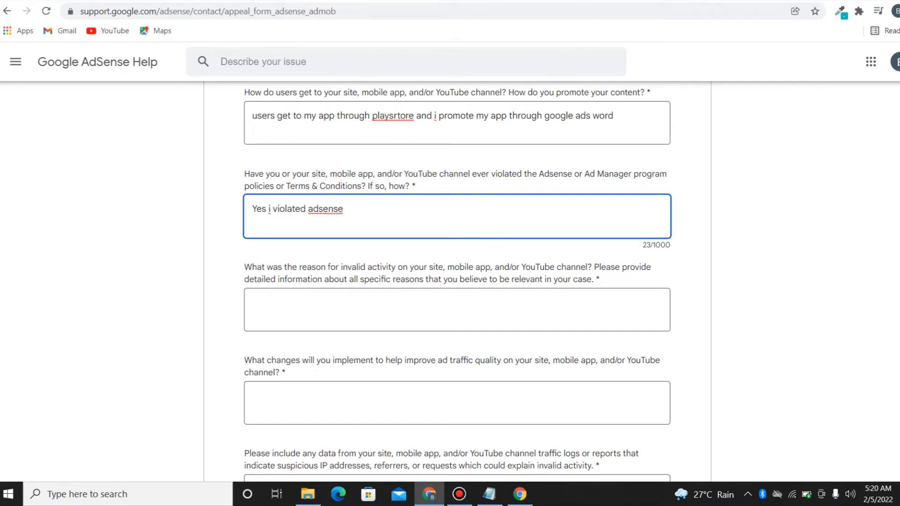
text(e)
key(BackSpace)
text(rules b)
key(BackSpace)
text(y generating )
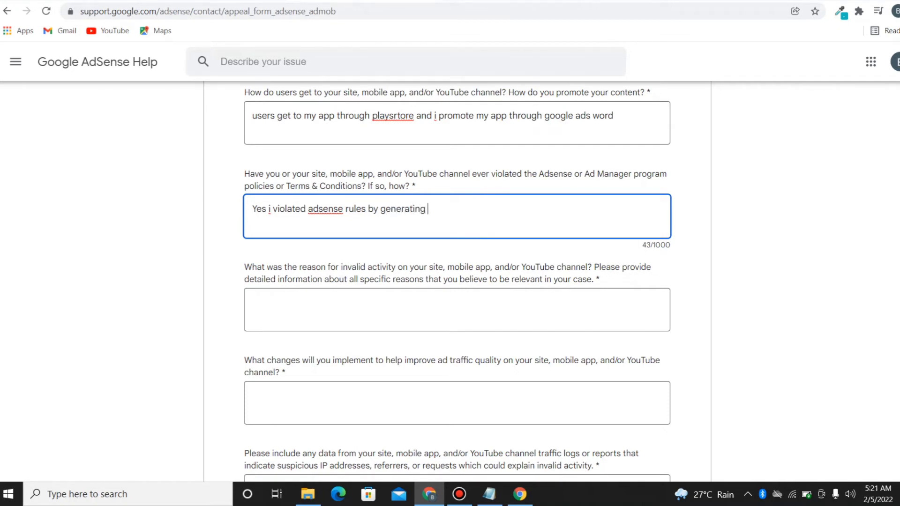
text(invalid clicks to m)
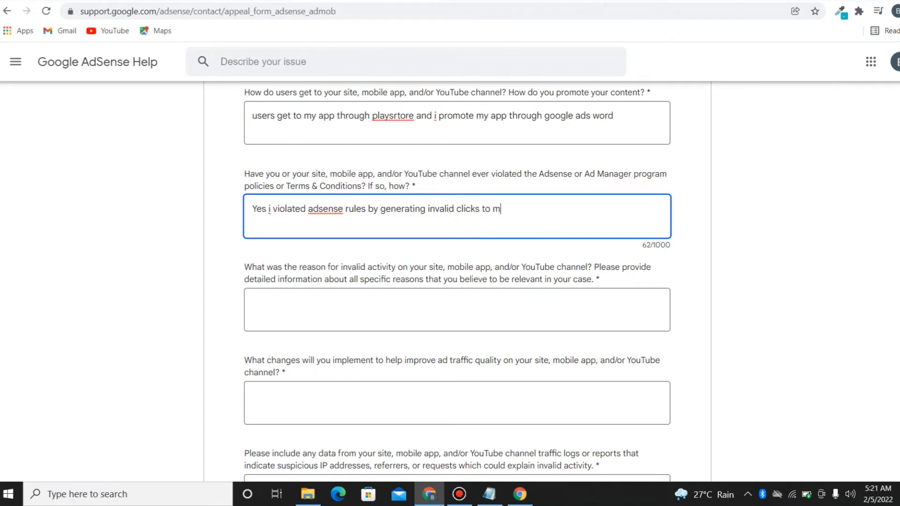
text(y mobi)
text(le and)
key(BackSpace)
key(BackSpace)
text(pp)
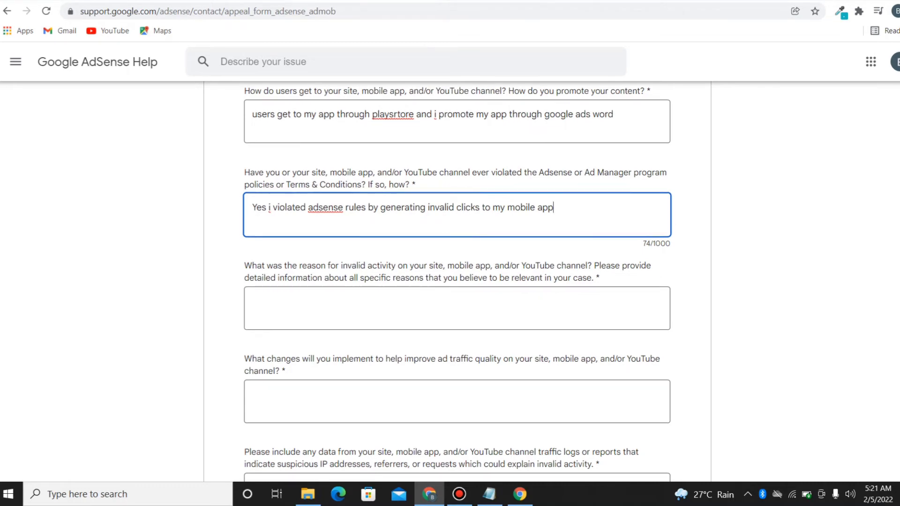
scroll(457, 281, down, 2)
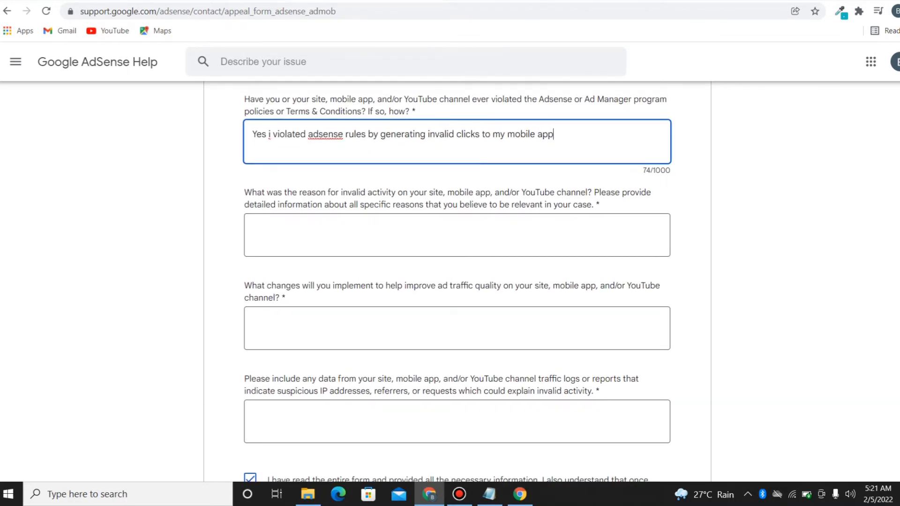
Step: Scroll to the remaining questions and select the invalid-activity reason box
scroll(456, 281, down, 1)
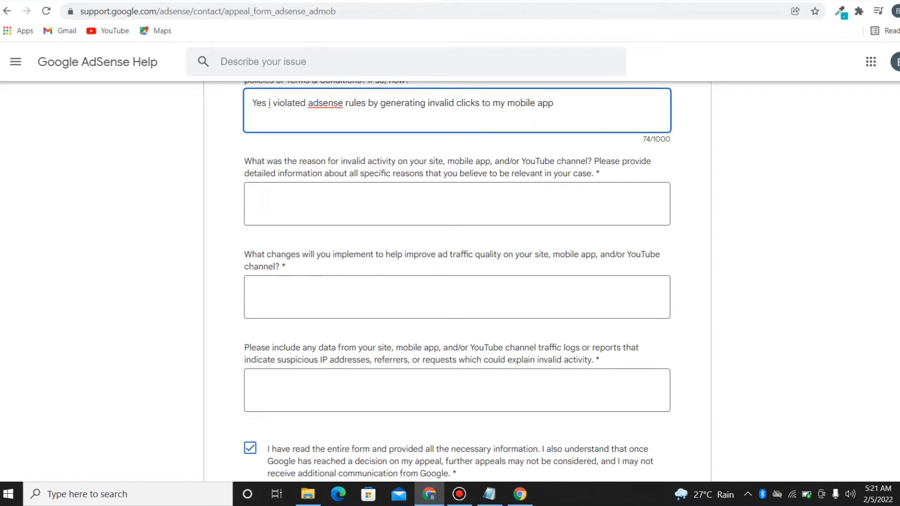
click(253, 289)
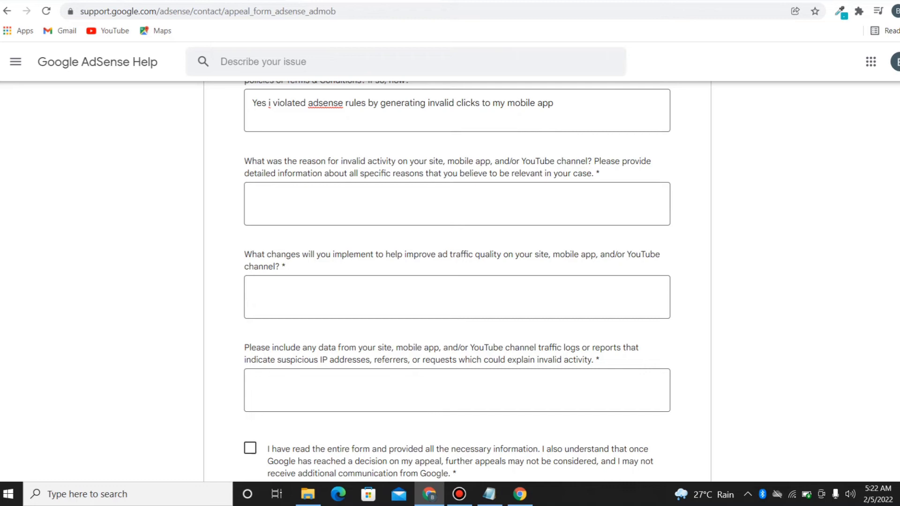
click(253, 197)
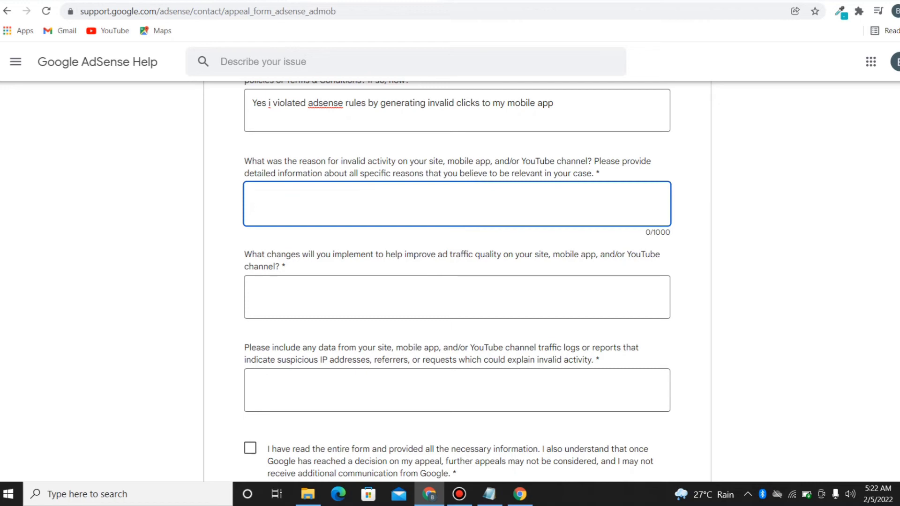
Step: Give the reason 'The cause of invalid clicks on my app is because i over clicked on my app'
text(The cause of invalid)
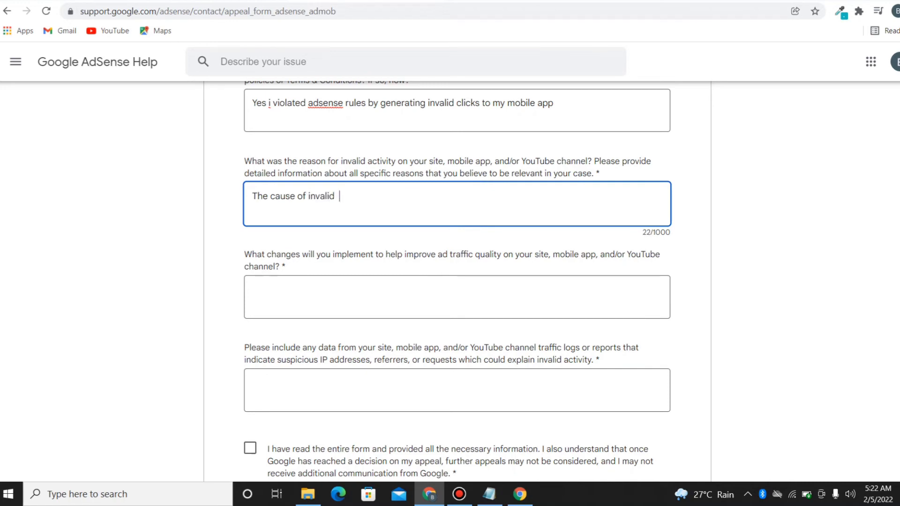
key(BackSpace)
text(clicks on my app is because)
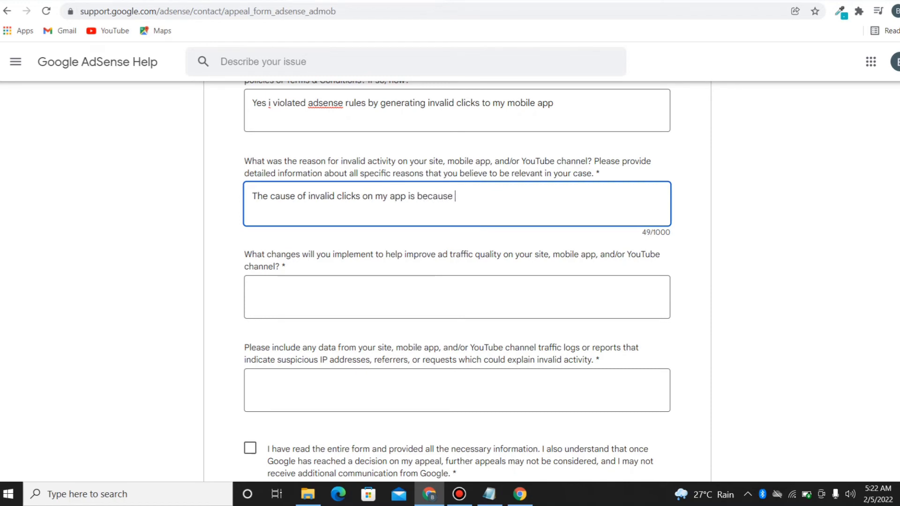
text( i over clicke)
key(BackSpace)
text(d on my aoo)
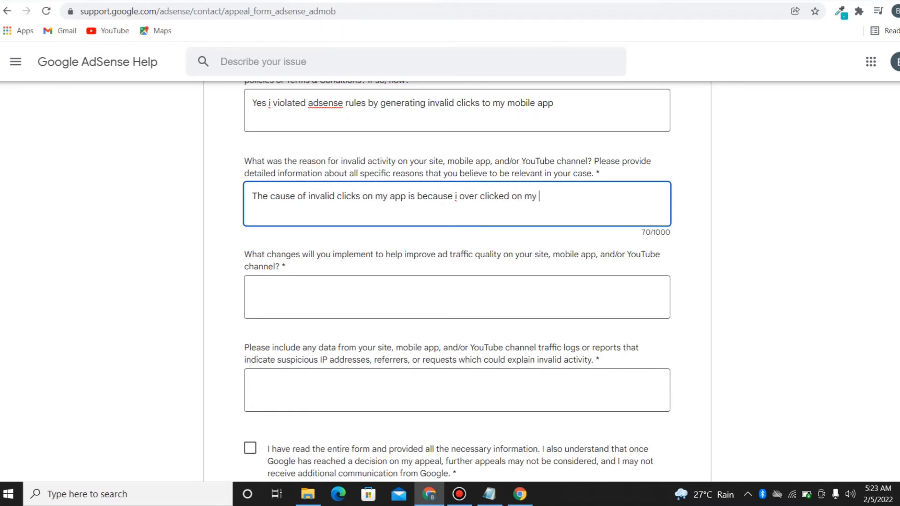
key(BackSpace)
key(BackSpace)
text(pp)
Step: Begin the planned-changes answer: 'I would promote my app on other platform so i can get more'
click(253, 289)
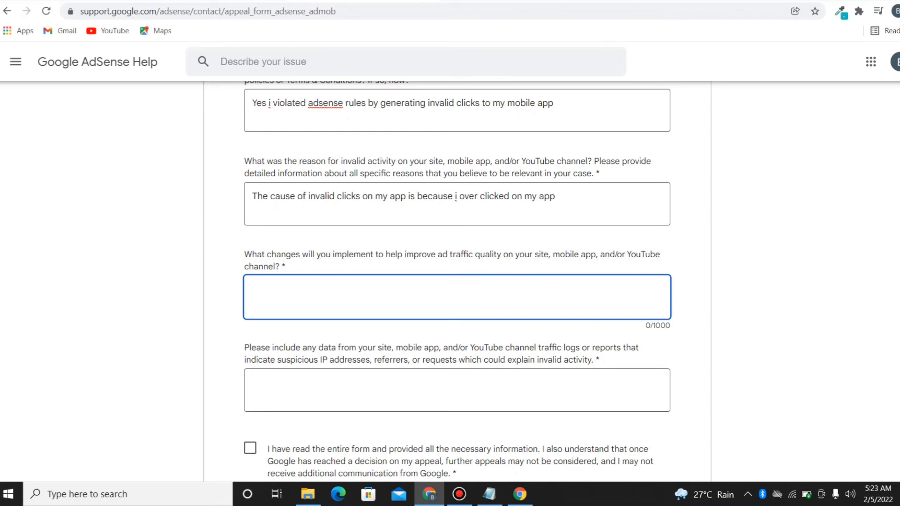
text(I wou)
text(ld try )
text(to )
text(boo)
key(BackSpace)
key(BackSpace)
key(BackSpace)
key(BackSpace)
key(BackSpace)
key(BackSpace)
key(BackSpace)
key(BackSpace)
key(BackSpace)
key(BackSpace)
text(b)
key(BackSpace)
text(pro)
text(m)
text(ate)
key(BackSpace)
key(BackSpace)
key(BackSpace)
key(BackSpace)
text(ote my app on )
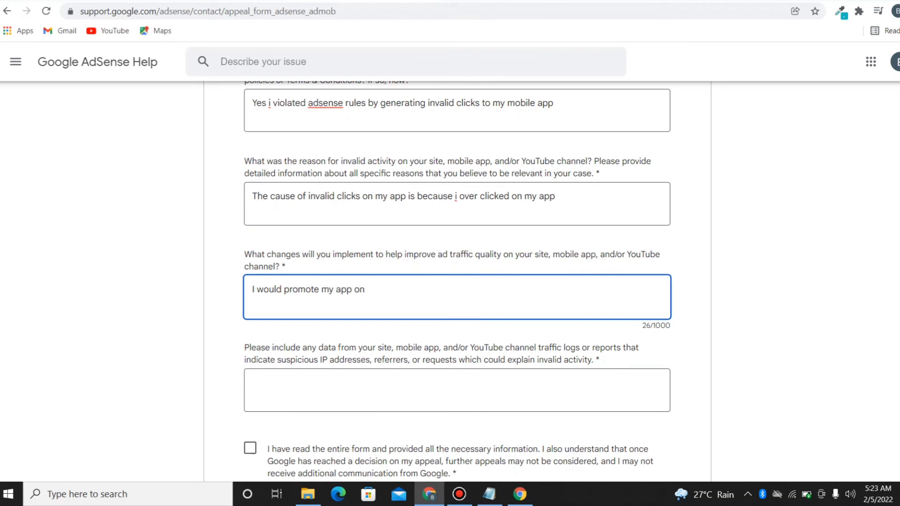
text(other platform so i can ge)
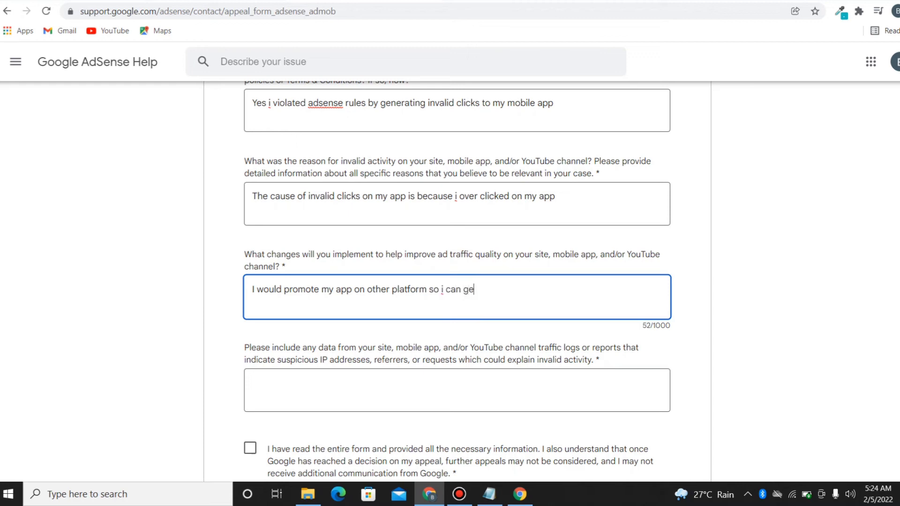
text(t more usr)
Step: Finish the answer with 'users making use of my app and i would improve my app'
key(BackSpace)
text(ers my)
key(BackSpace)
text(aking use)
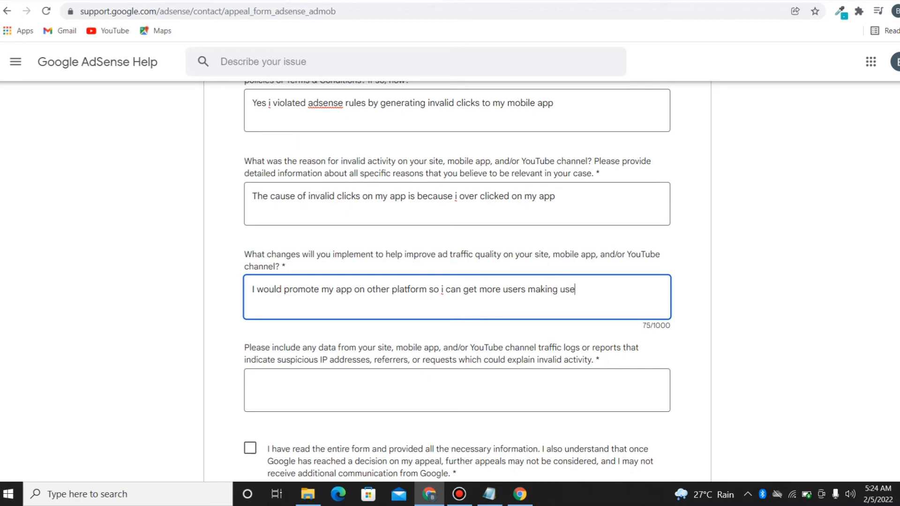
text( of my app)
text(and i )
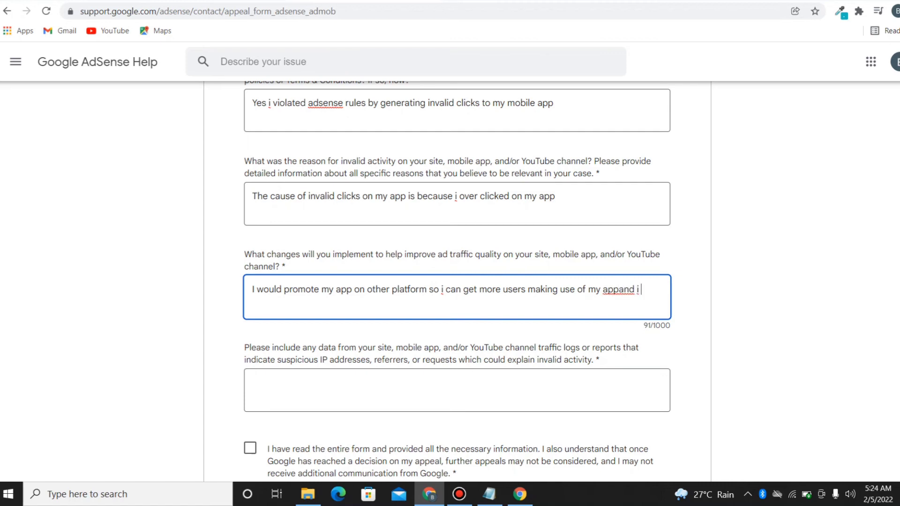
text(would)
key(BackSpace)
key(BackSpace)
key(BackSpace)
key(BackSpace)
key(BackSpace)
key(BackSpace)
key(BackSpace)
key(BackSpace)
key(BackSpace)
key(BackSpace)
key(BackSpace)
key(BackSpace)
text(and i would improve )
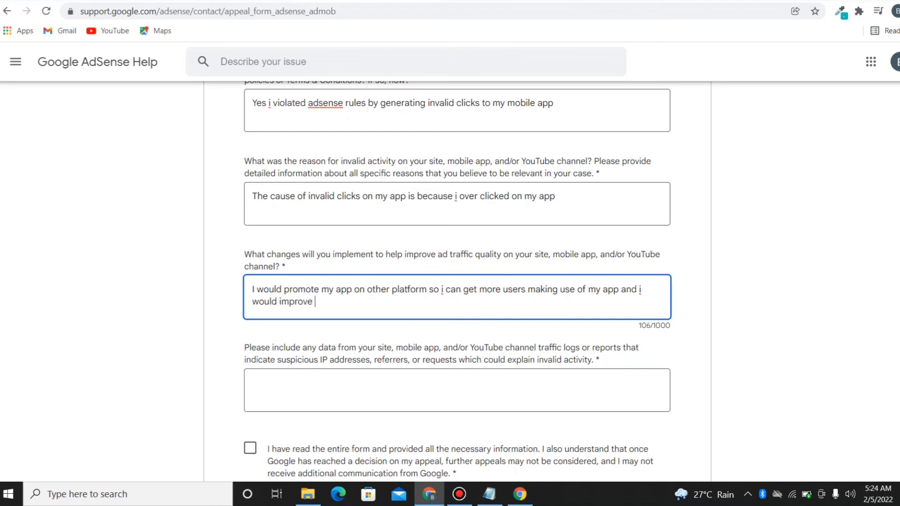
text(my app)
Step: Answer the traffic-data question with 'None', tick the final declaration, and submit the appeal
click(253, 382)
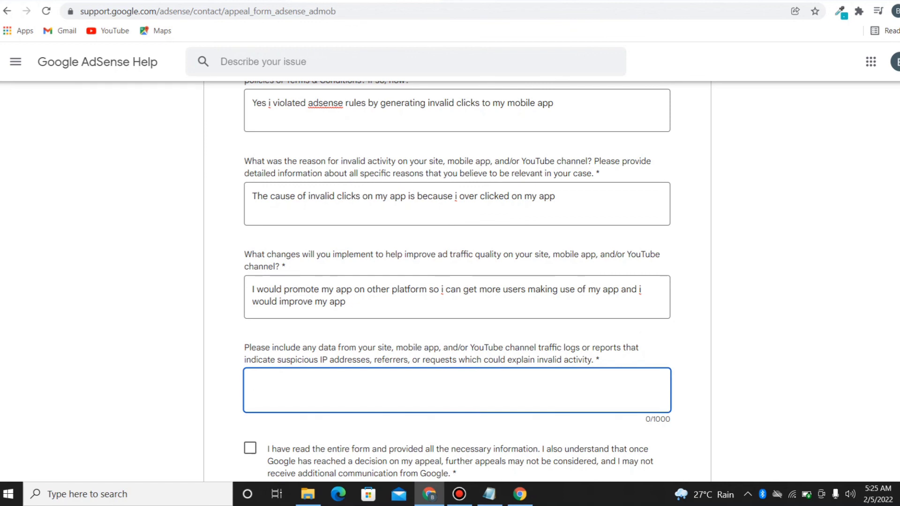
text(None)
scroll(457, 281, down, 5)
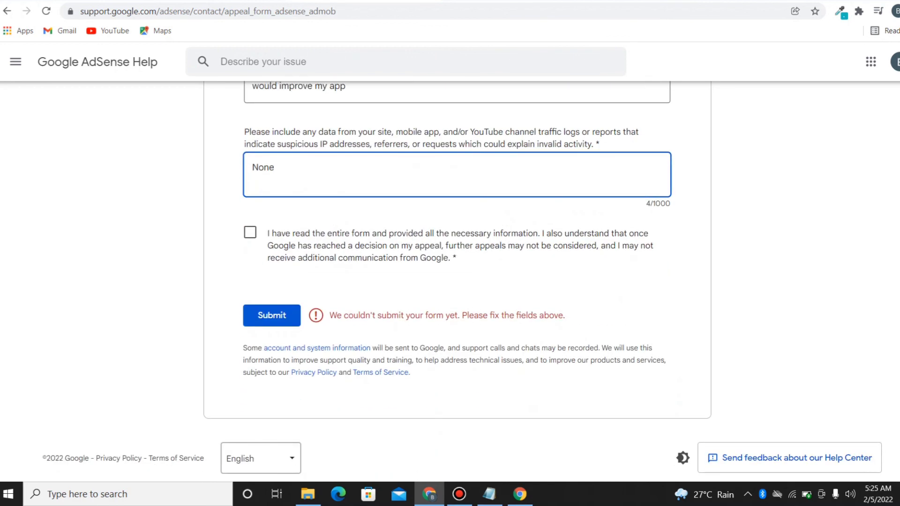
click(250, 232)
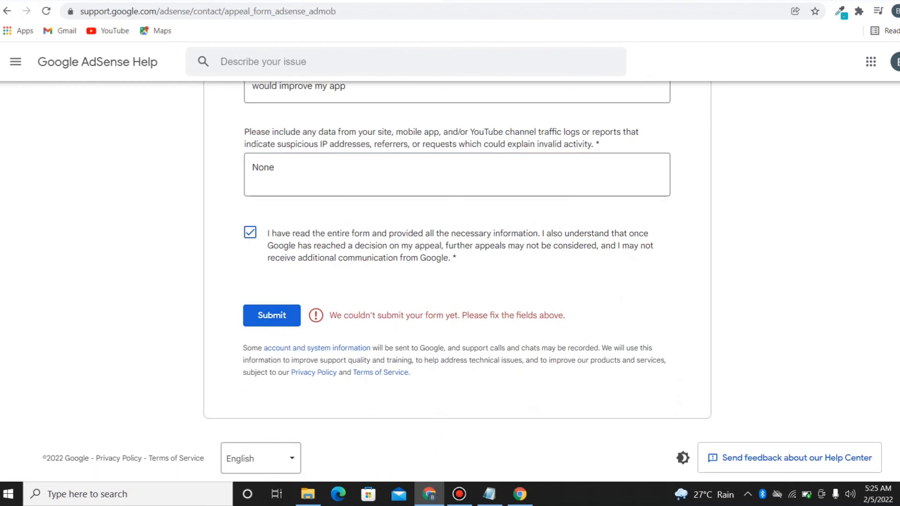
key(Tab)
key(Return)
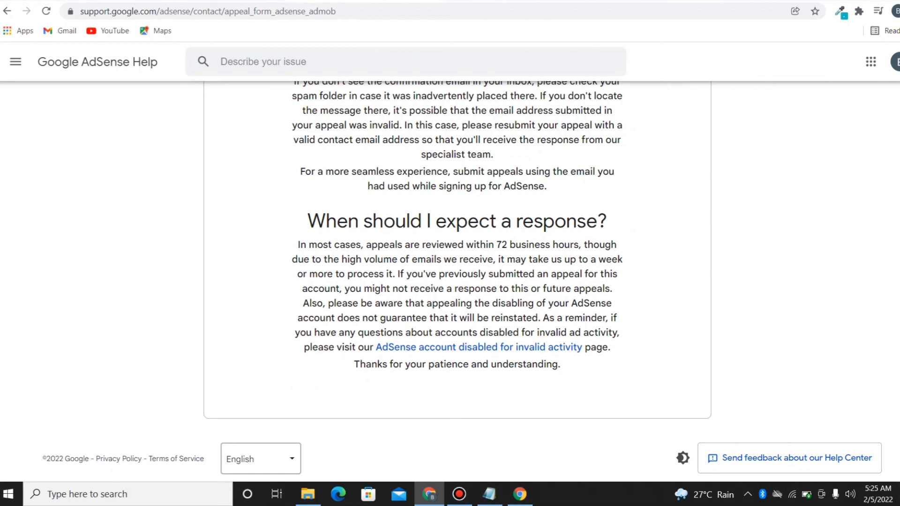
scroll(457, 281, up, 4)
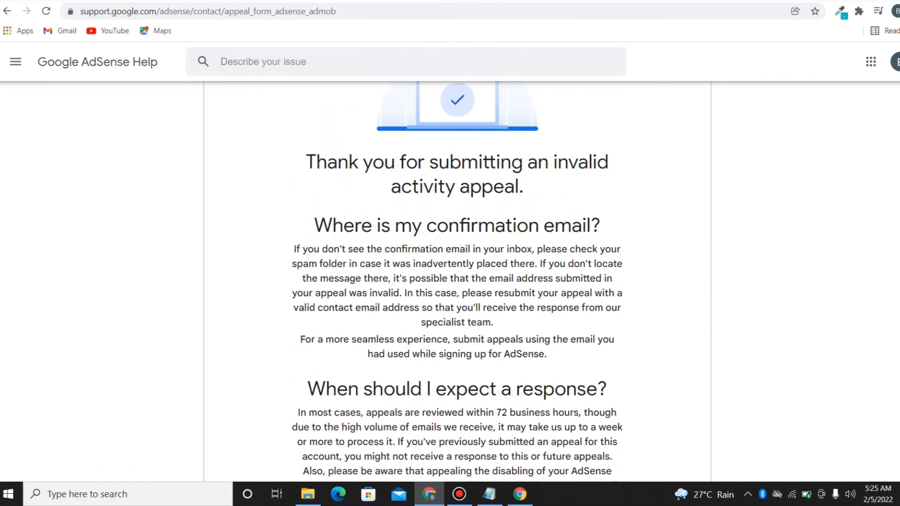
scroll(450, 281, up, 4)
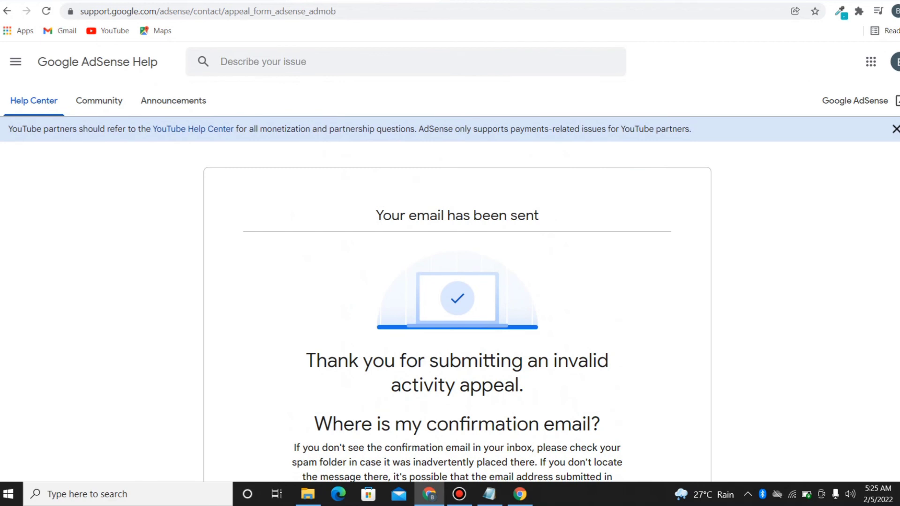
scroll(450, 281, down, 1)
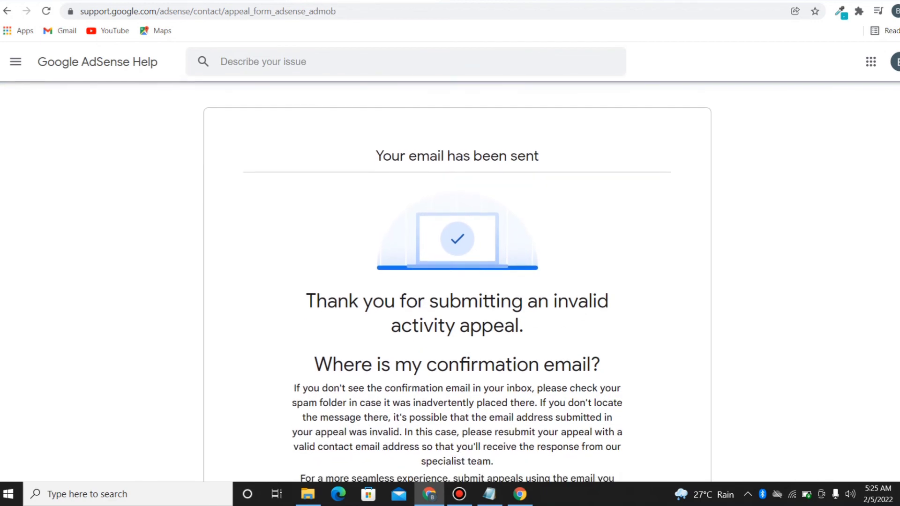
scroll(457, 291, down, 1)
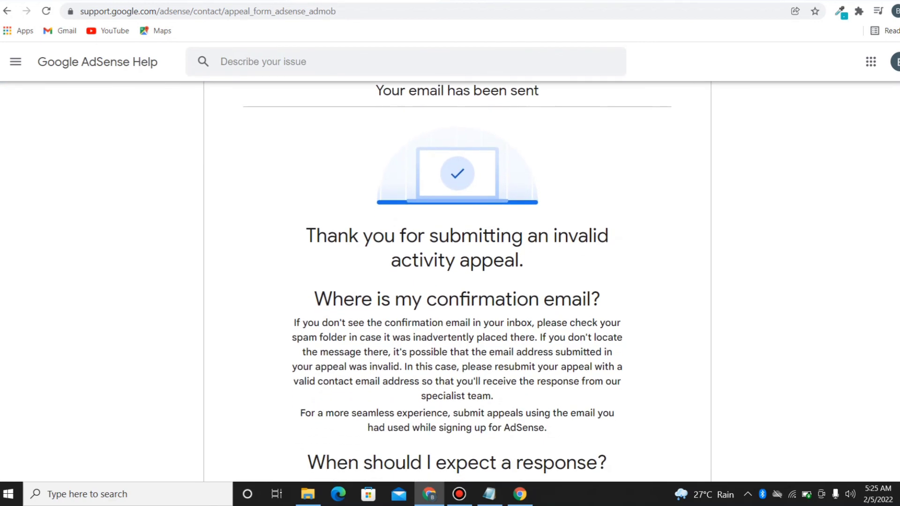
scroll(457, 281, down, 1)
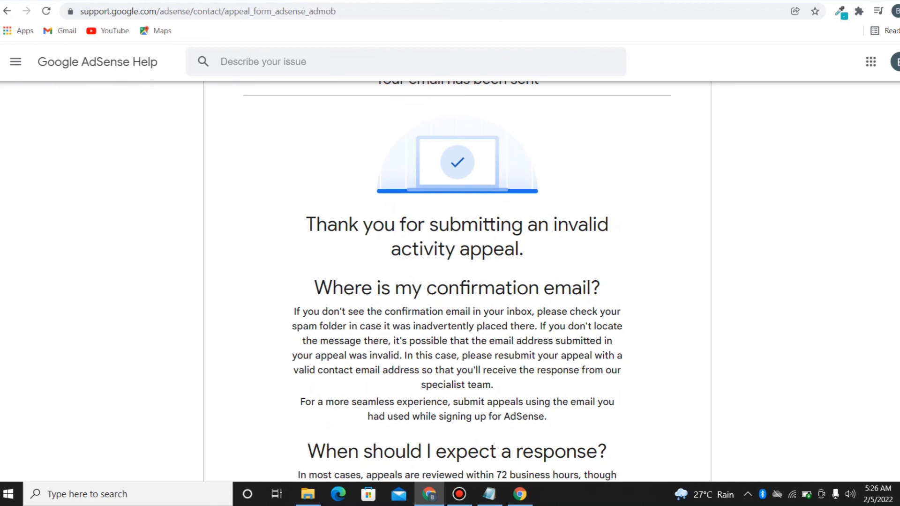
scroll(457, 281, down, 3)
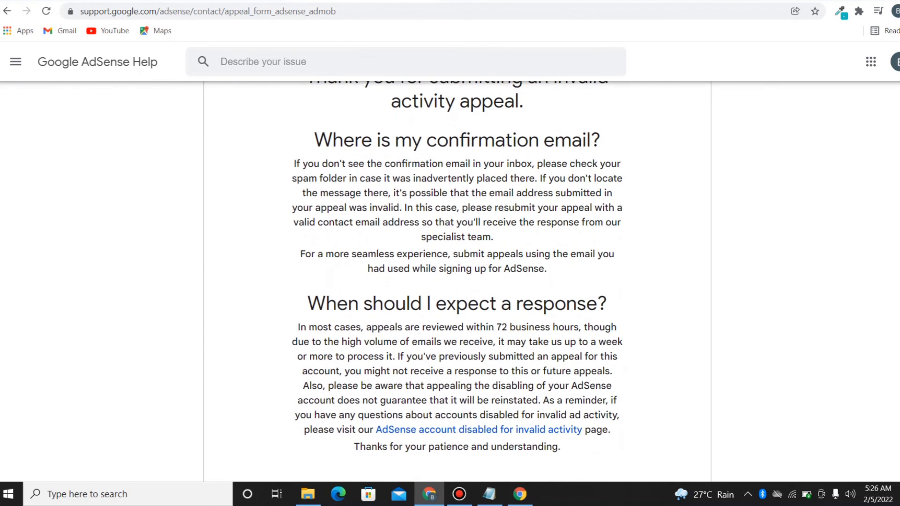
scroll(457, 281, down, 1)
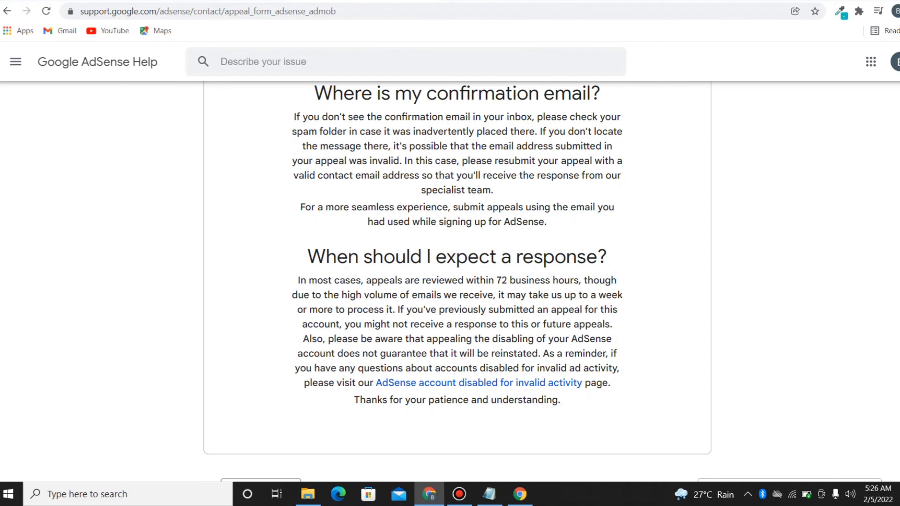
scroll(457, 281, up, 2)
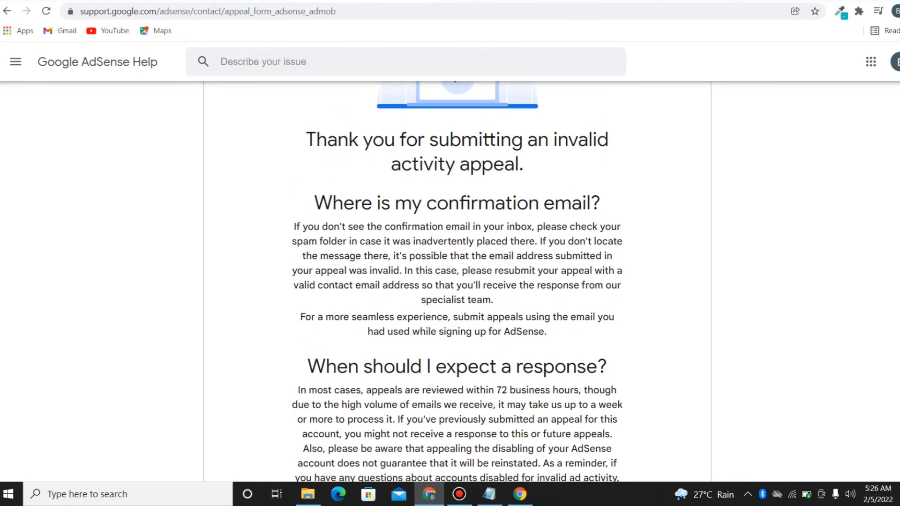
scroll(456, 281, up, 3)
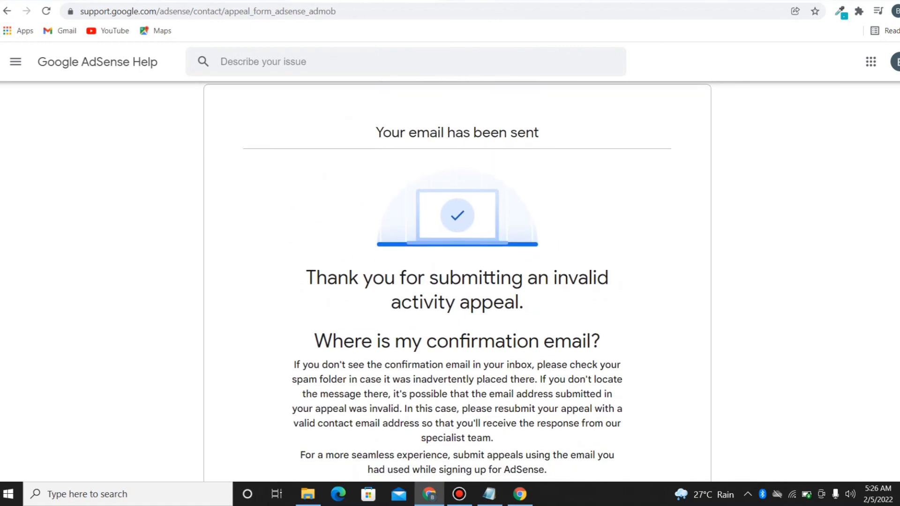
scroll(457, 281, up, 2)
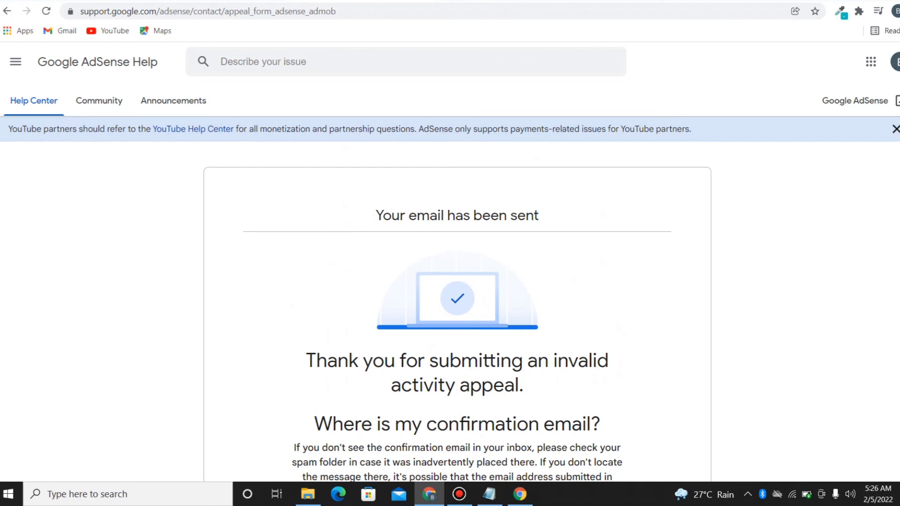
scroll(449, 281, down, 3)
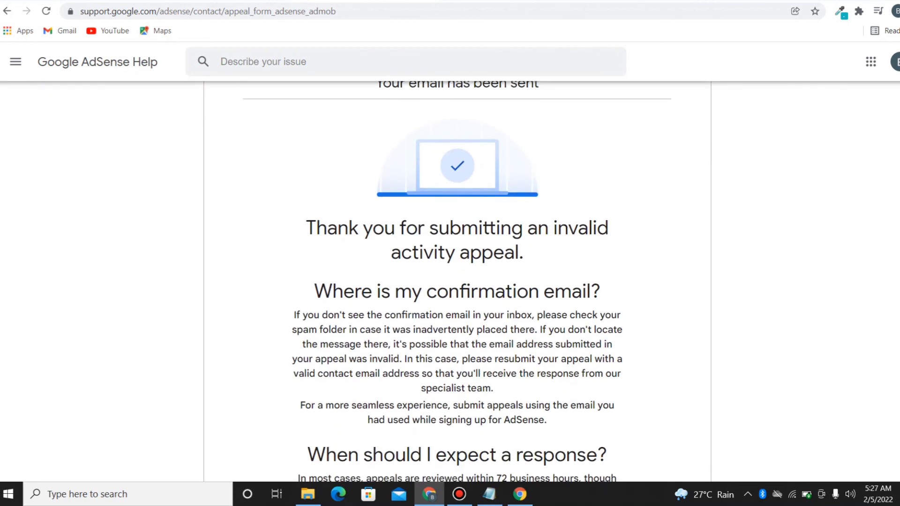
Step: Bring up the Bandicam window, minimize it, then restore it to its General settings
click(459, 494)
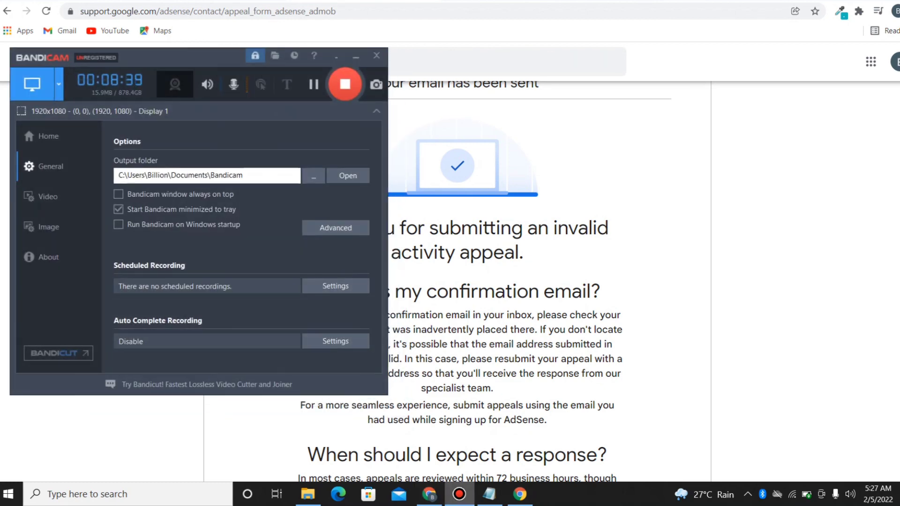
click(336, 57)
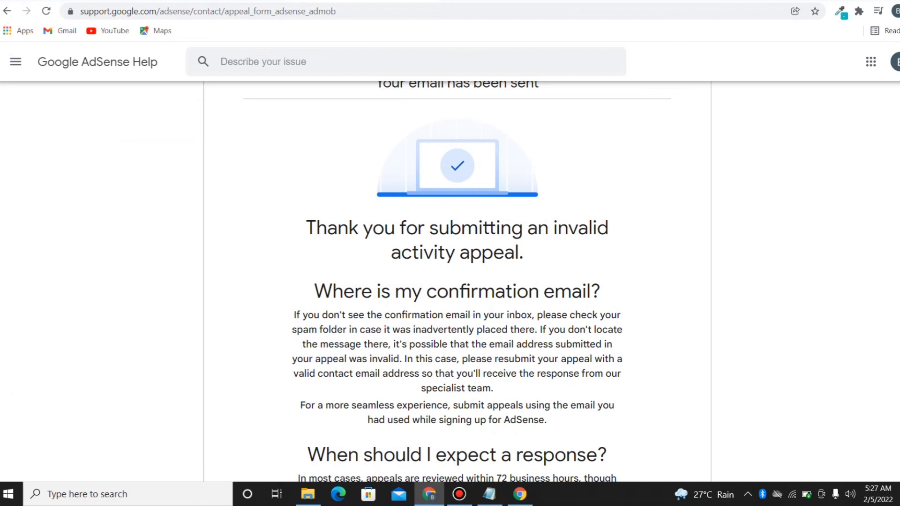
click(458, 494)
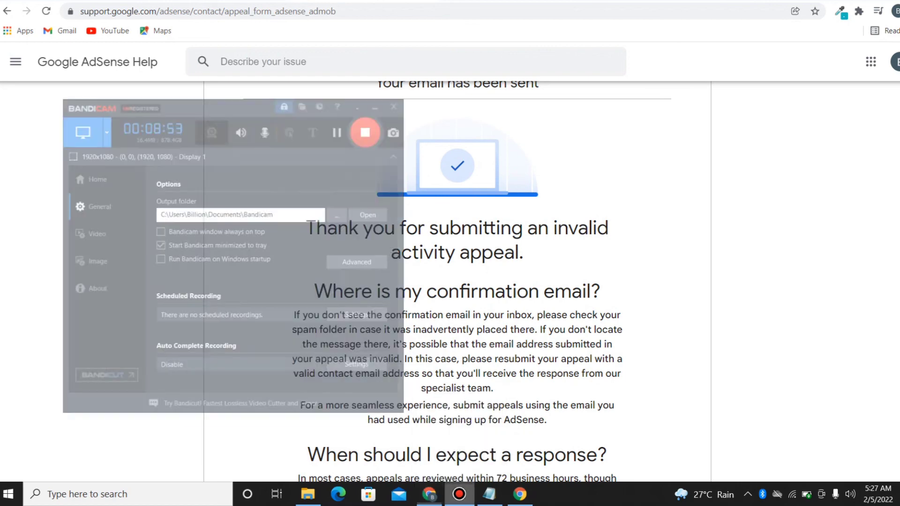